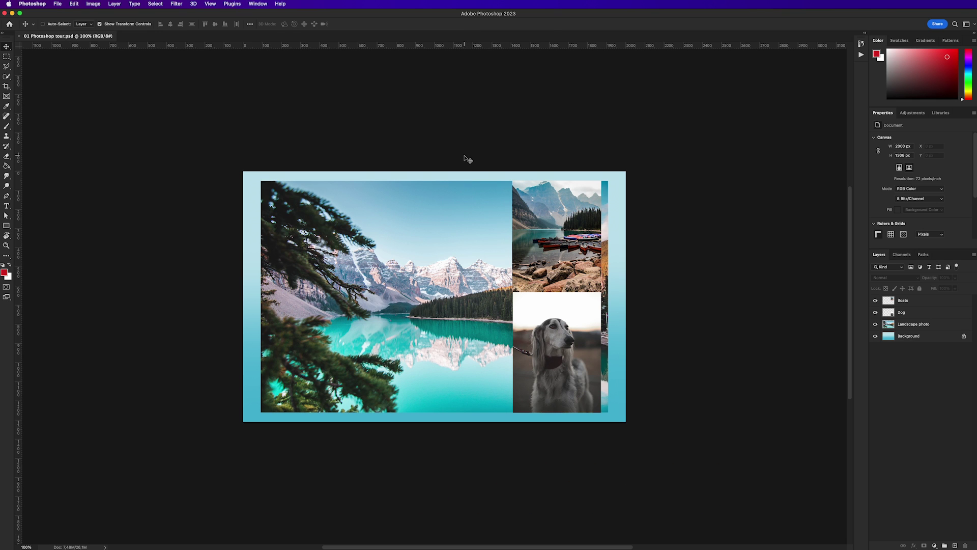
Step: Apply the Essentials (Default) workspace from the Window > Workspace menu
{"action": "left_click", "coordinate": [257, 4]}
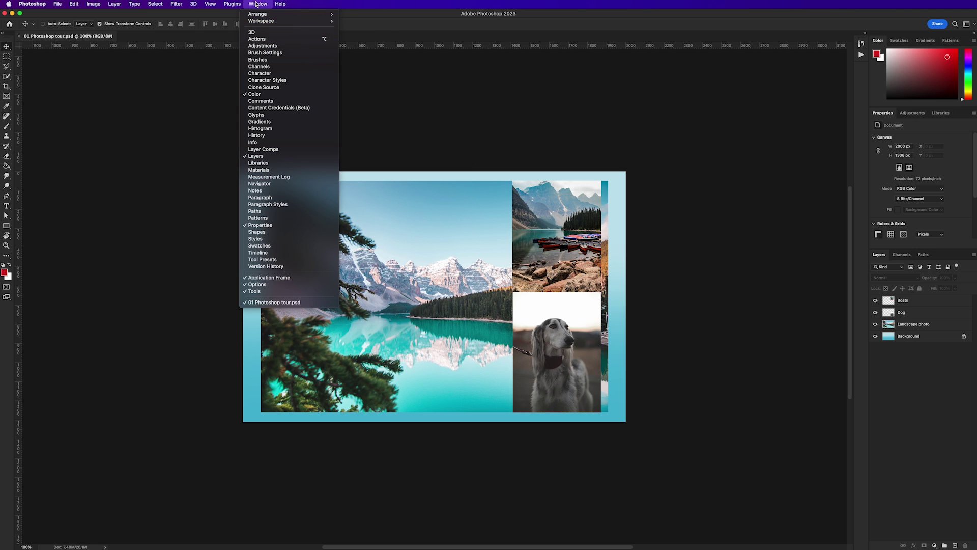
{"action": "mouse_move", "coordinate": [262, 21]}
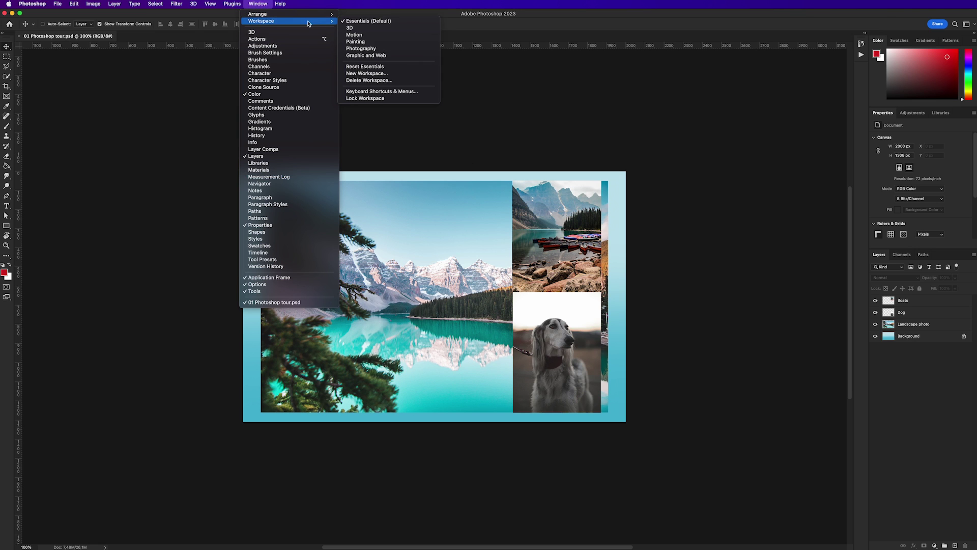
{"action": "left_click", "coordinate": [376, 21]}
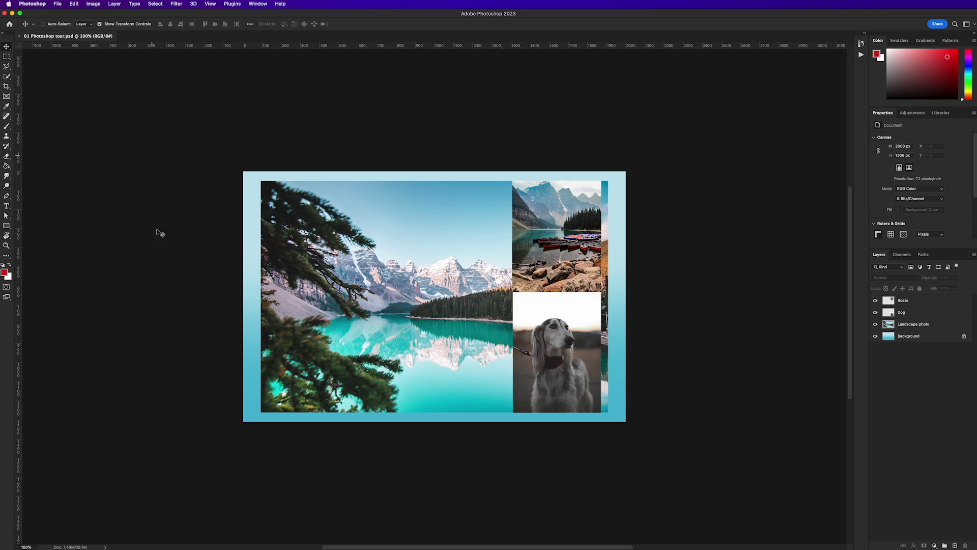
{"action": "left_click", "coordinate": [258, 5]}
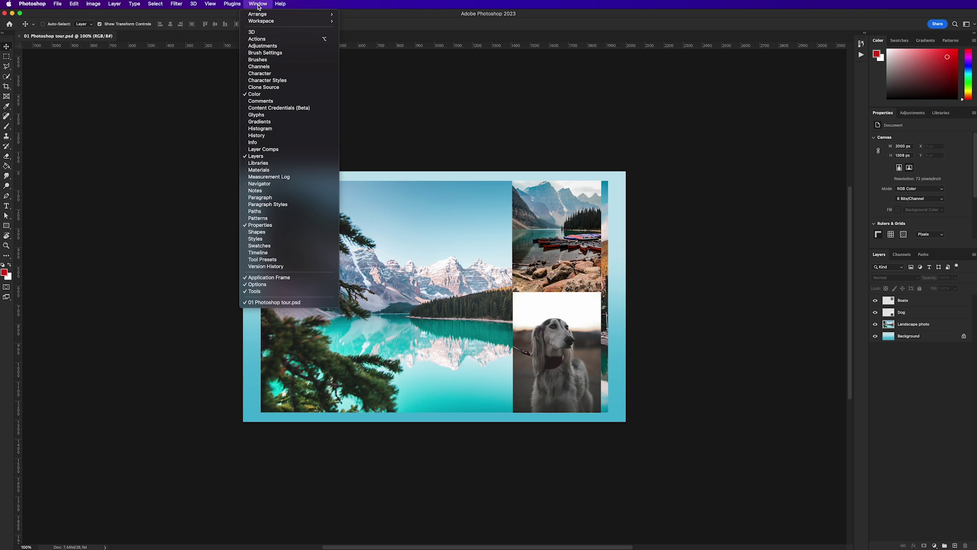
{"action": "left_click", "coordinate": [273, 279]}
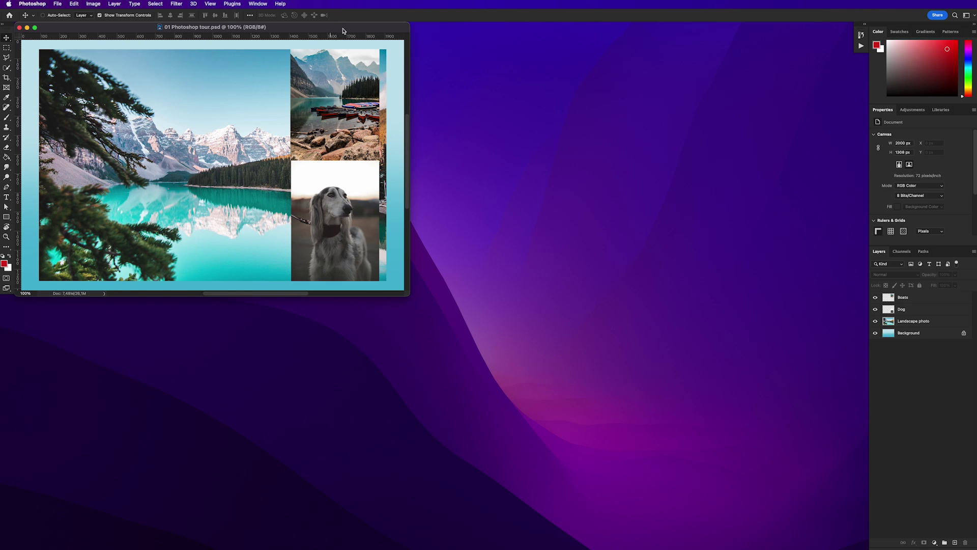
{"action": "left_click_drag", "start_coordinate": [333, 30], "coordinate": [512, 133]}
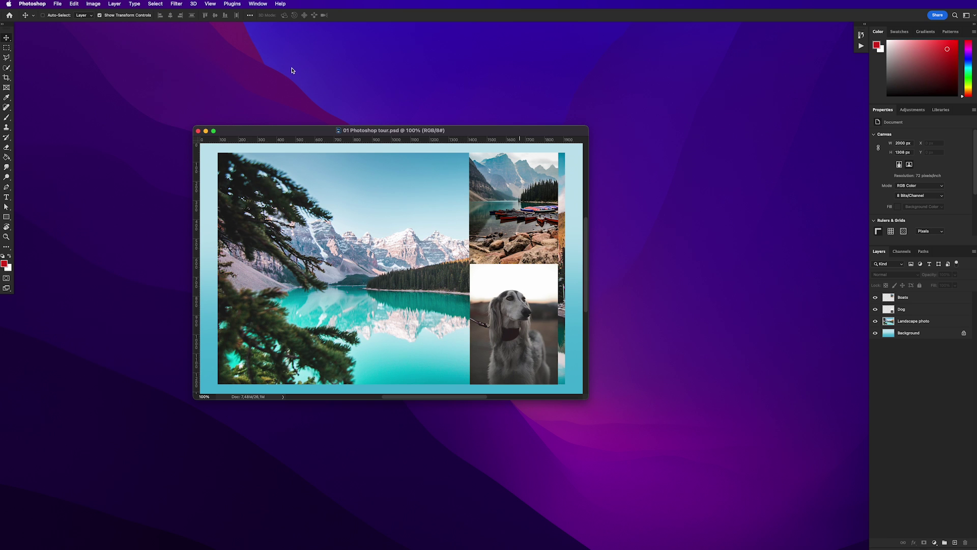
{"action": "left_click", "coordinate": [261, 5]}
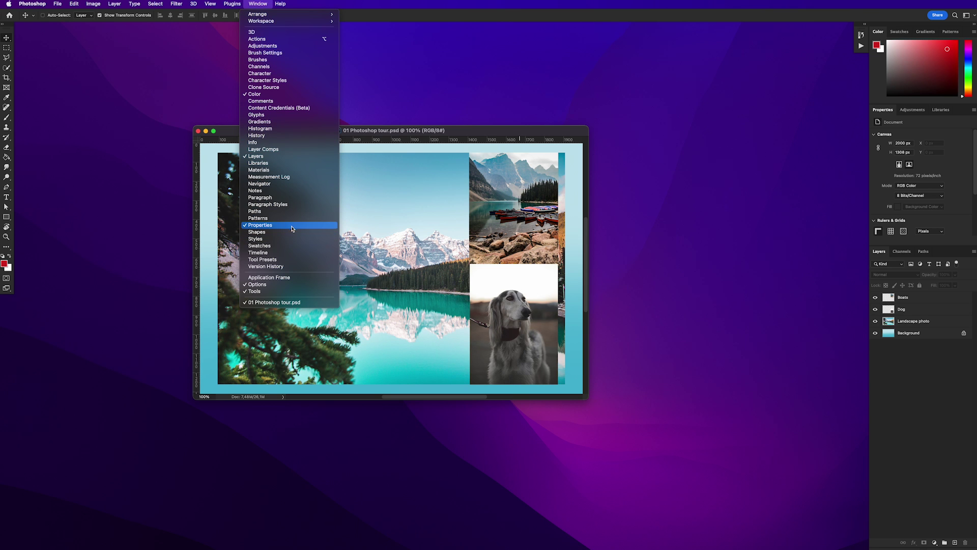
{"action": "left_click", "coordinate": [292, 278]}
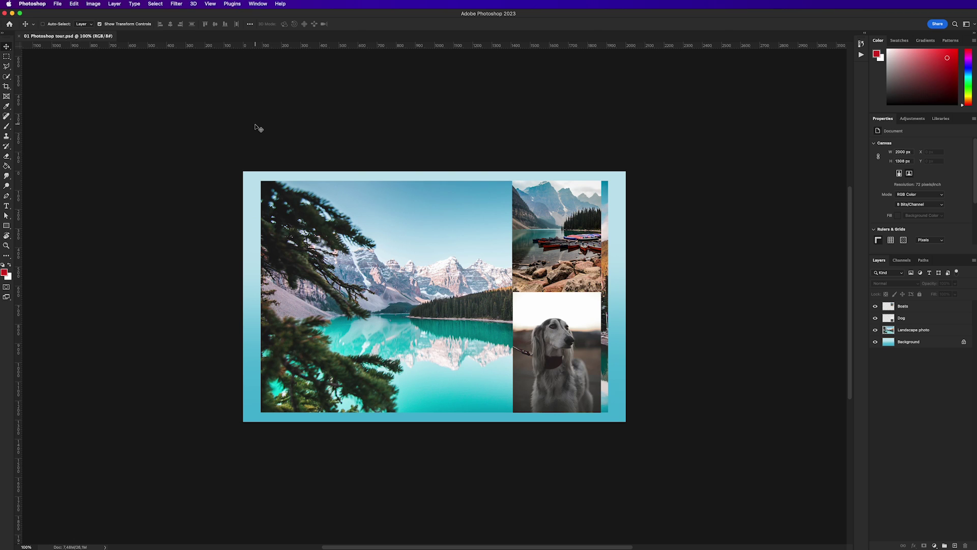
{"action": "scroll", "coordinate": [228, 184], "scroll_direction": "down", "scroll_amount": 1}
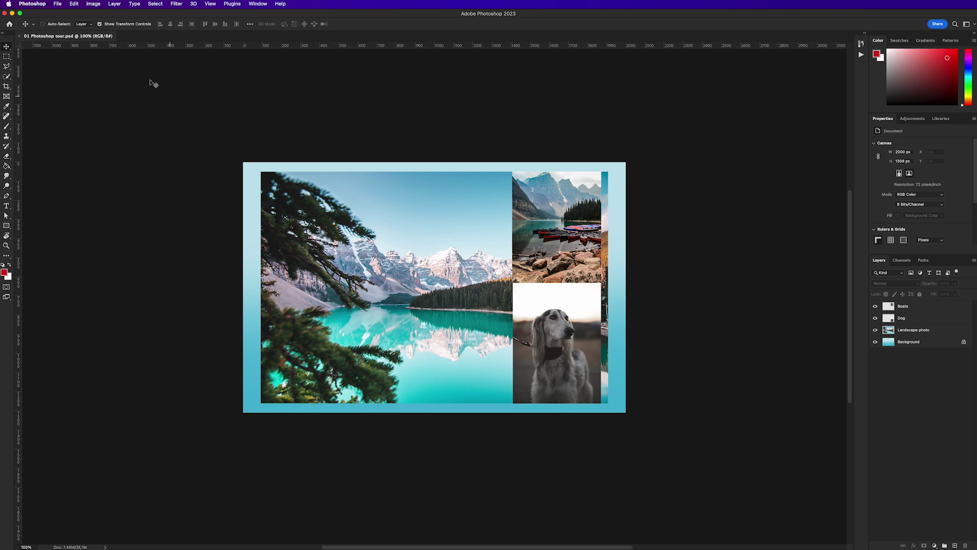
{"action": "left_click", "coordinate": [41, 5]}
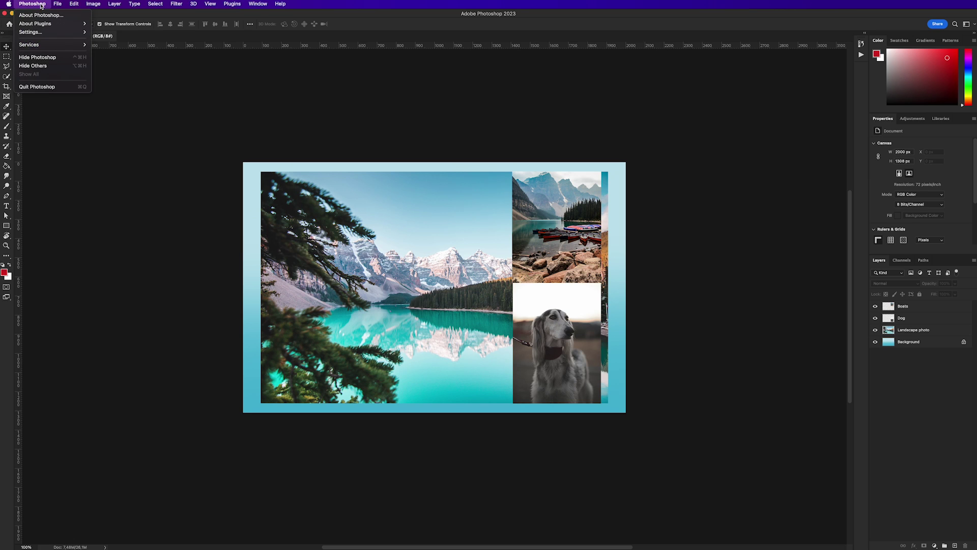
{"action": "mouse_move", "coordinate": [43, 35]}
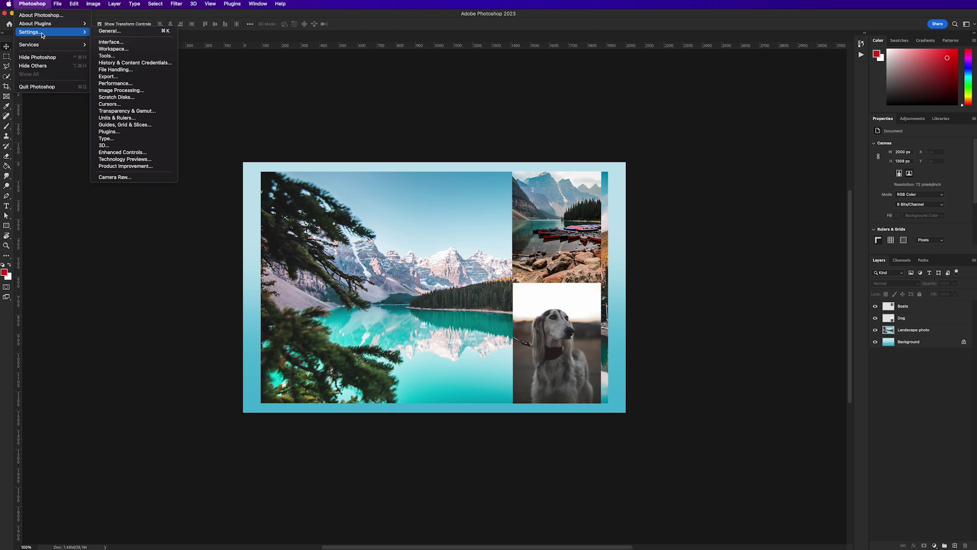
{"action": "left_click", "coordinate": [116, 44]}
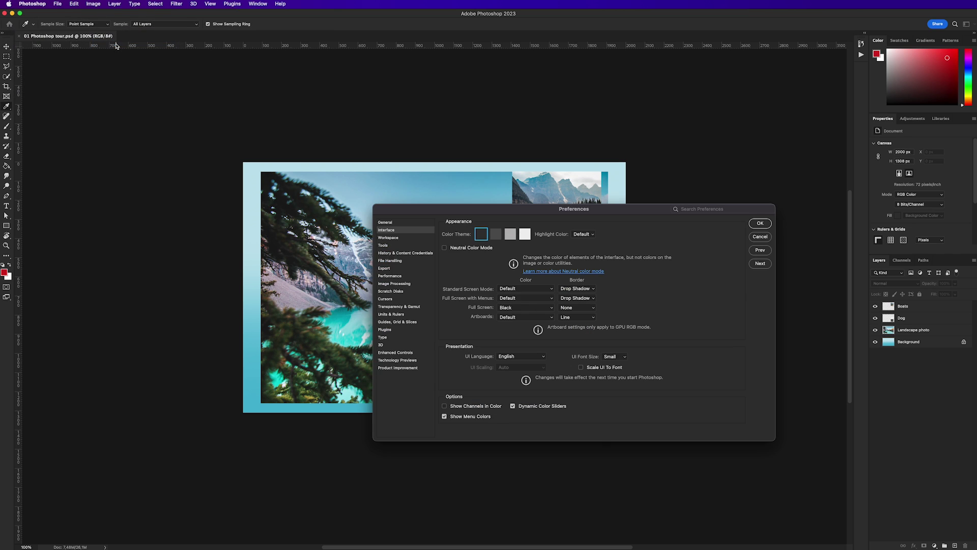
{"action": "left_click", "coordinate": [496, 235]}
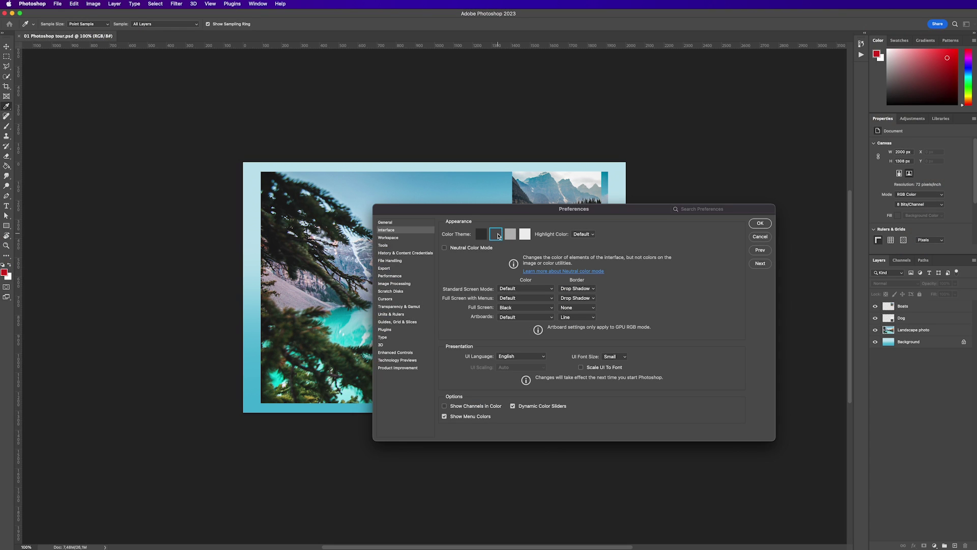
{"action": "left_click", "coordinate": [511, 235]}
{"action": "left_click", "coordinate": [524, 235]}
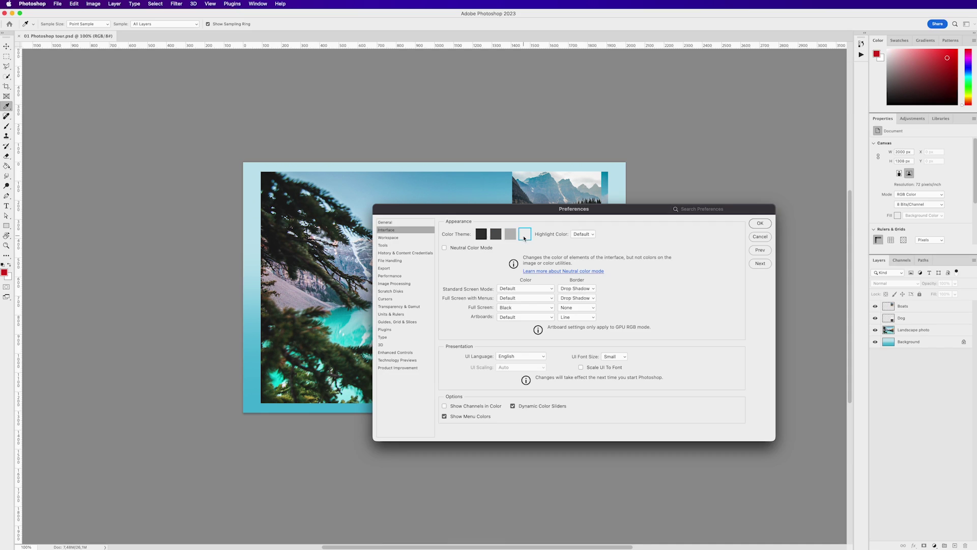
{"action": "left_click", "coordinate": [510, 235]}
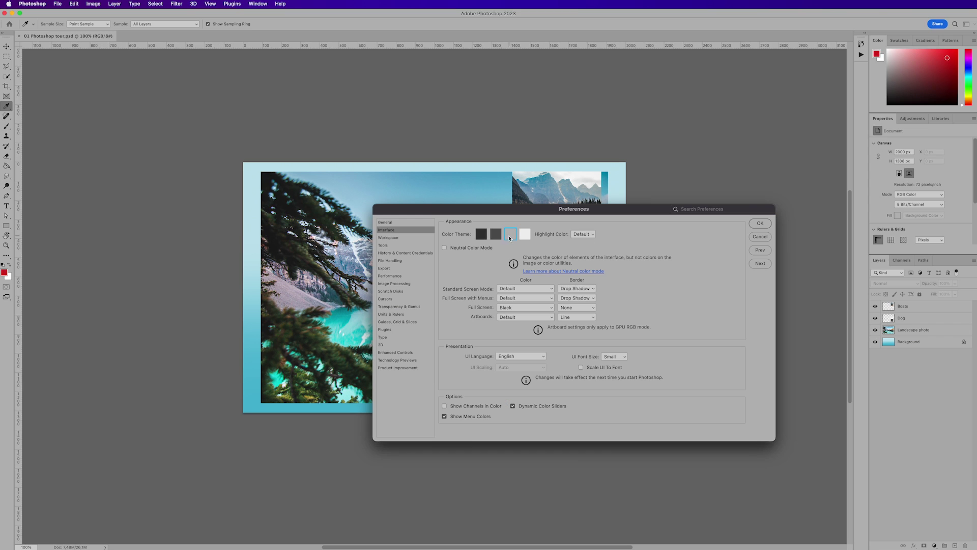
{"action": "left_click", "coordinate": [495, 237]}
{"action": "left_click", "coordinate": [481, 236]}
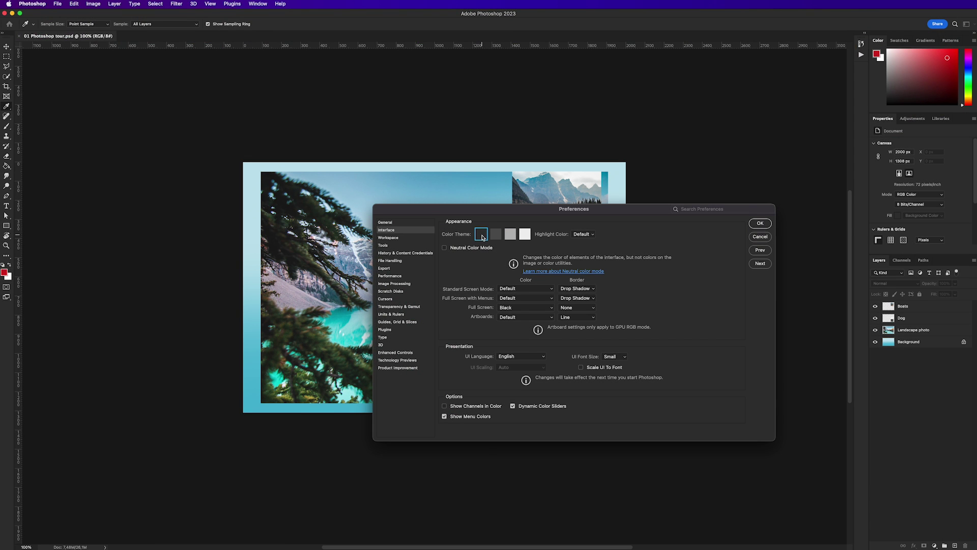
{"action": "left_click", "coordinate": [760, 224]}
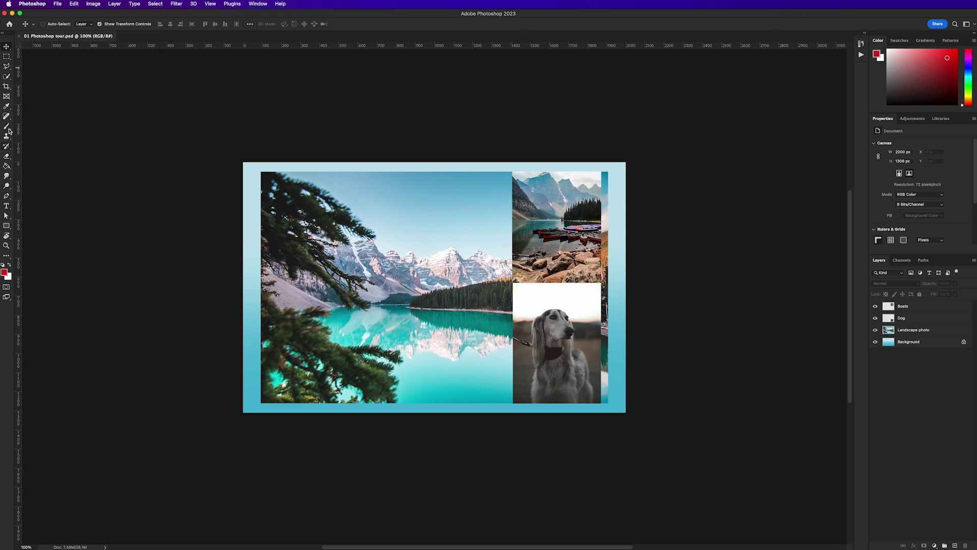
Step: Try the Rectangular Marquee, Lasso, Crop, Frame and Eyedropper tools in turn
{"action": "left_click", "coordinate": [7, 57]}
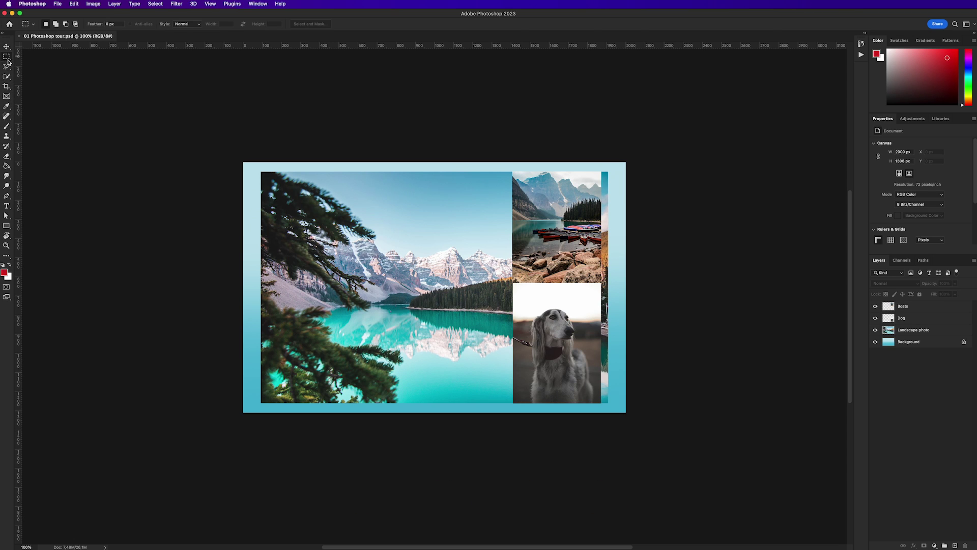
{"action": "left_click", "coordinate": [7, 67]}
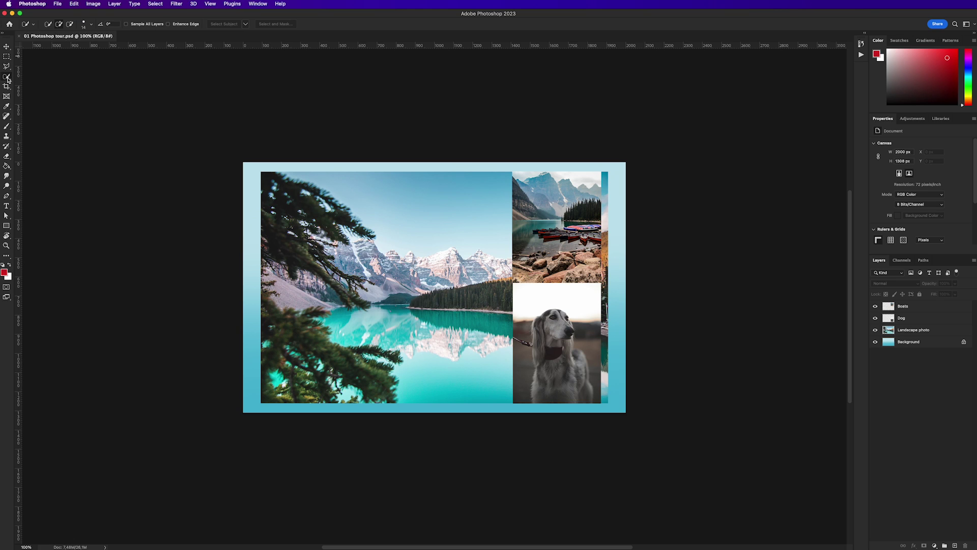
{"action": "left_click", "coordinate": [7, 87]}
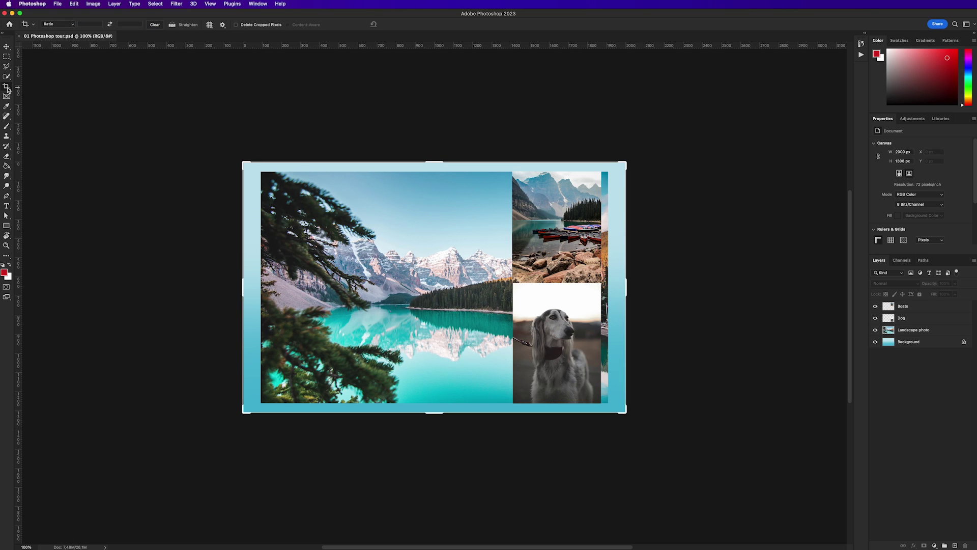
{"action": "left_click", "coordinate": [6, 97]}
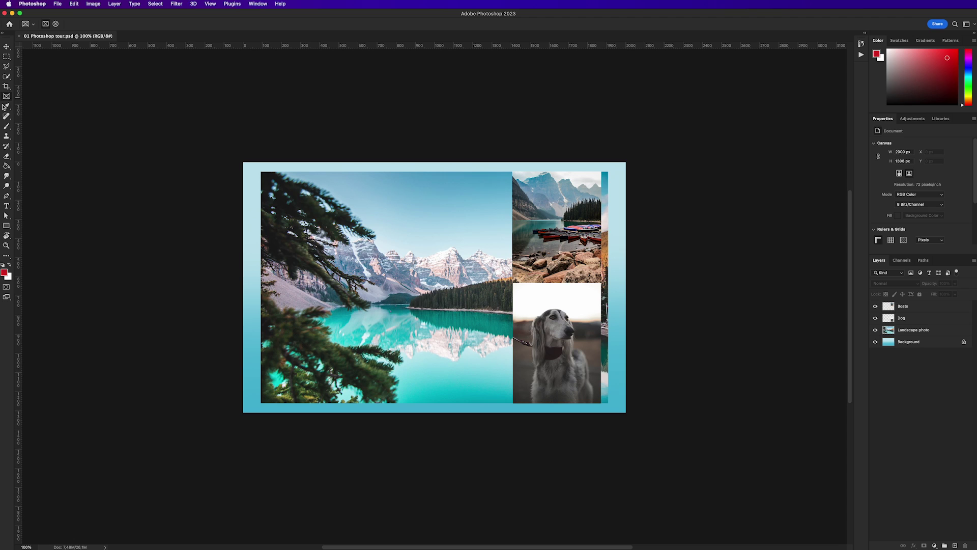
{"action": "left_click", "coordinate": [6, 106]}
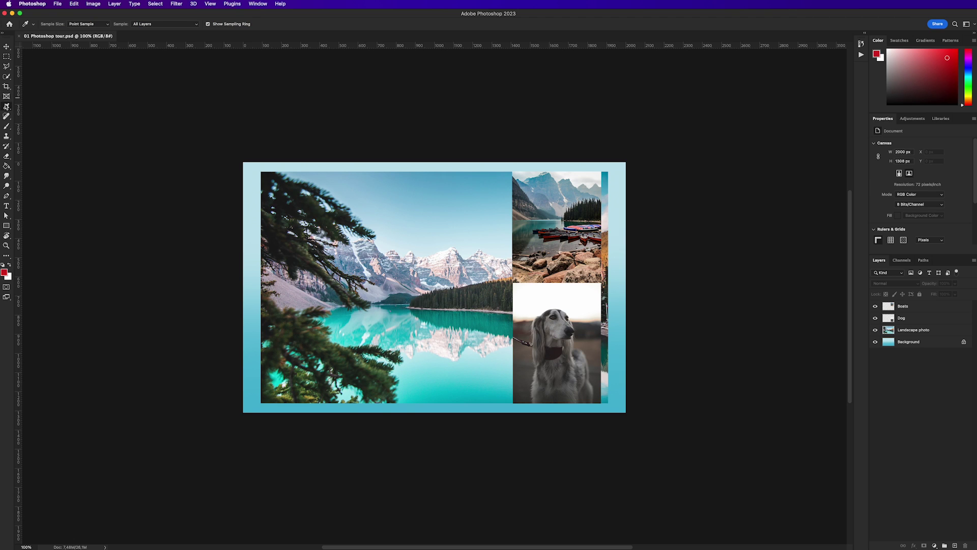
Step: Pick Spot Healing Brush, Eyedropper (I) and Crop, ending on the Quick Selection tool
{"action": "left_click", "coordinate": [6, 116]}
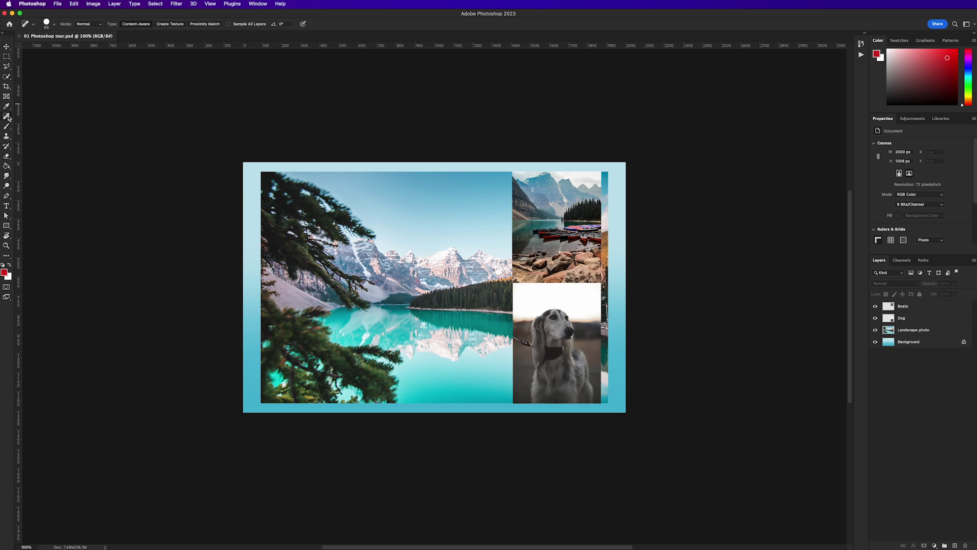
{"action": "key", "text": "i"}
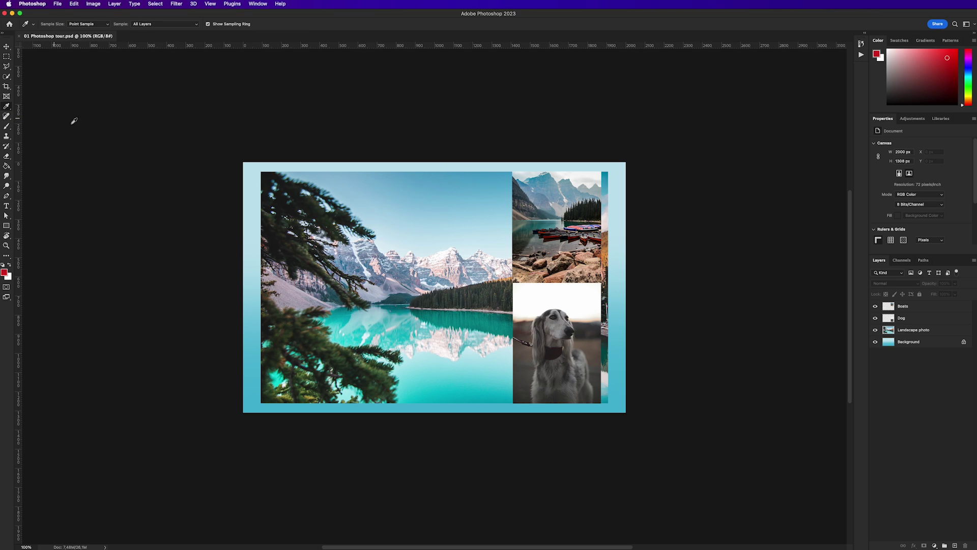
{"action": "left_click", "coordinate": [9, 88]}
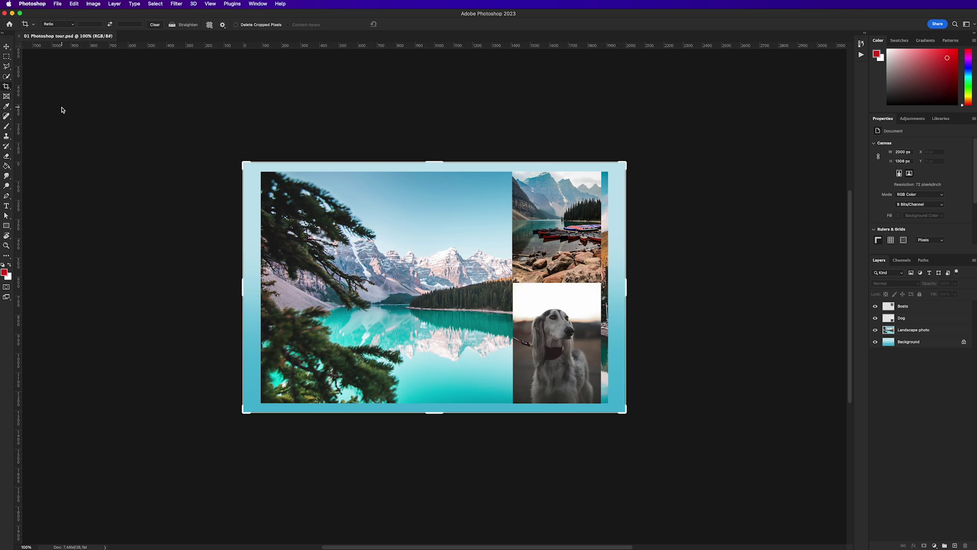
{"action": "left_click", "coordinate": [9, 78]}
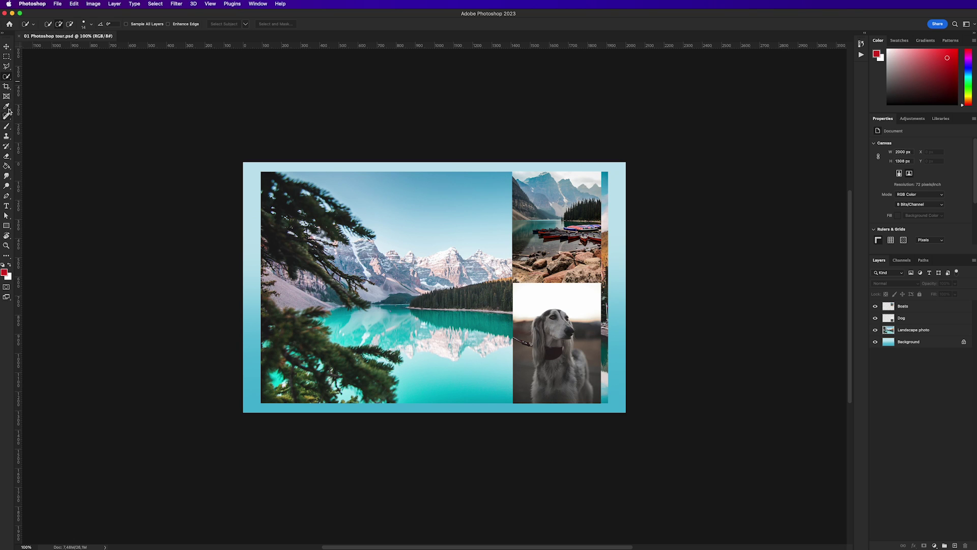
Step: Pick the Magnetic Lasso from the Lasso flyout, then the Line Tool from the shape tools
{"action": "left_click", "coordinate": [10, 69]}
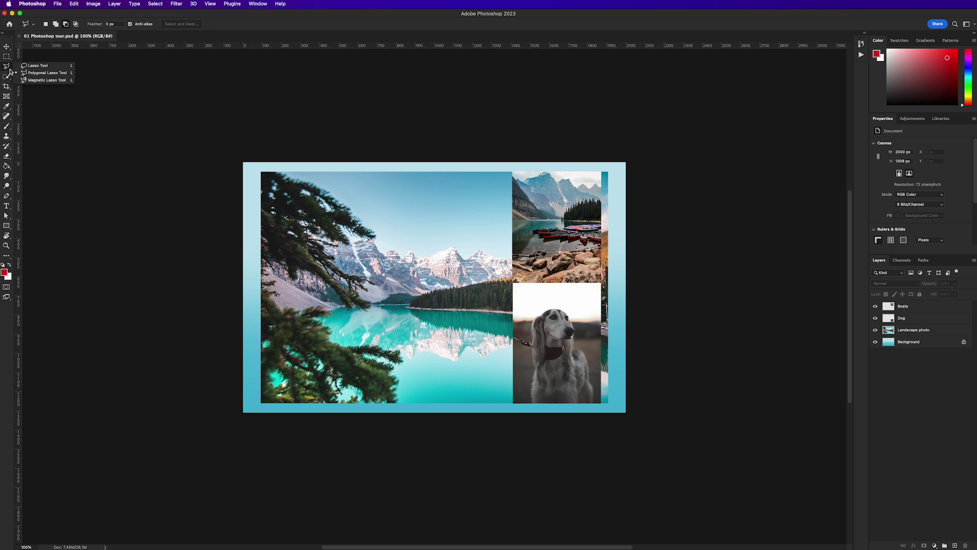
{"action": "left_click", "coordinate": [47, 81]}
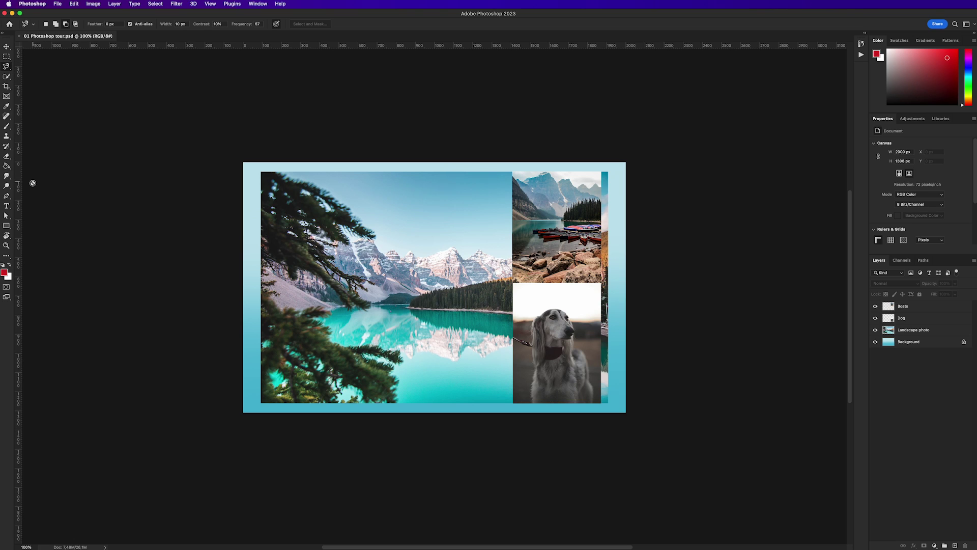
{"action": "left_click", "coordinate": [9, 228]}
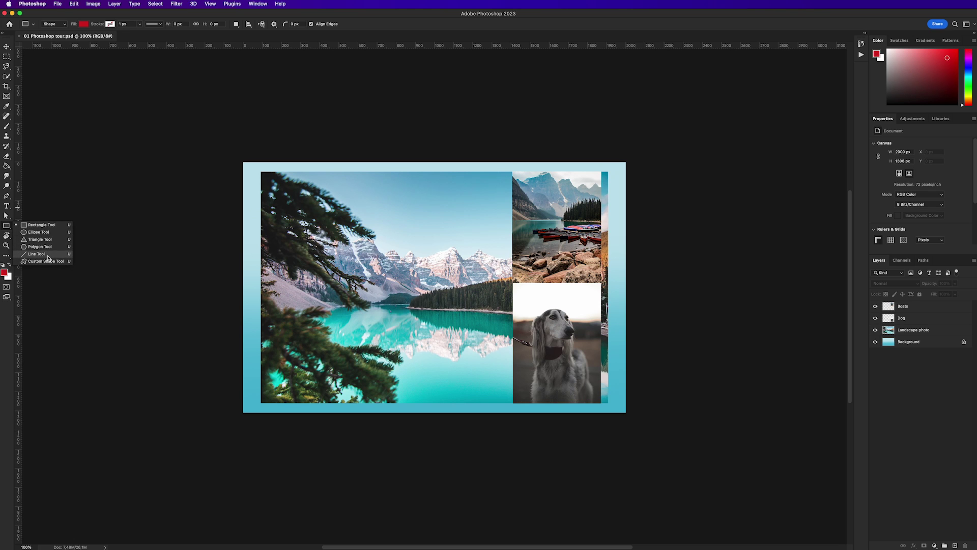
{"action": "left_click", "coordinate": [47, 254]}
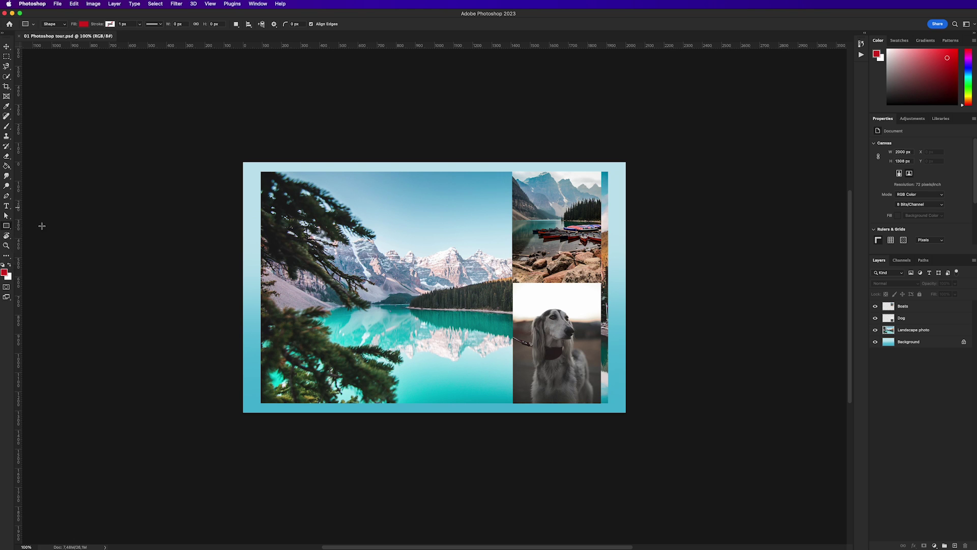
Step: Swap foreground and background colours four times, then restore default black and white
{"action": "left_click", "coordinate": [9, 265]}
{"action": "left_click", "coordinate": [9, 265]}
{"action": "left_click", "coordinate": [10, 265]}
{"action": "left_click", "coordinate": [10, 265]}
{"action": "left_click", "coordinate": [4, 265]}
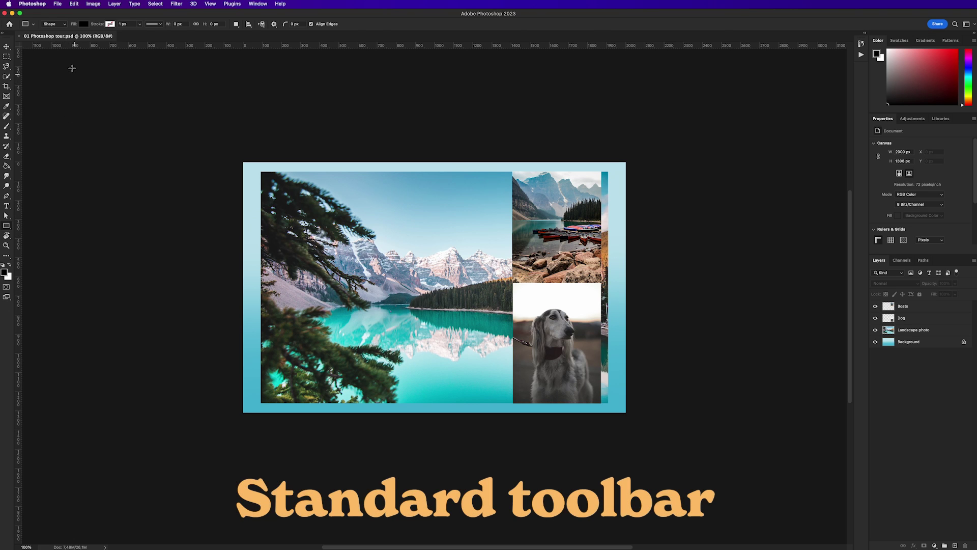
{"action": "left_click", "coordinate": [57, 7]}
{"action": "mouse_move", "coordinate": [75, 7]}
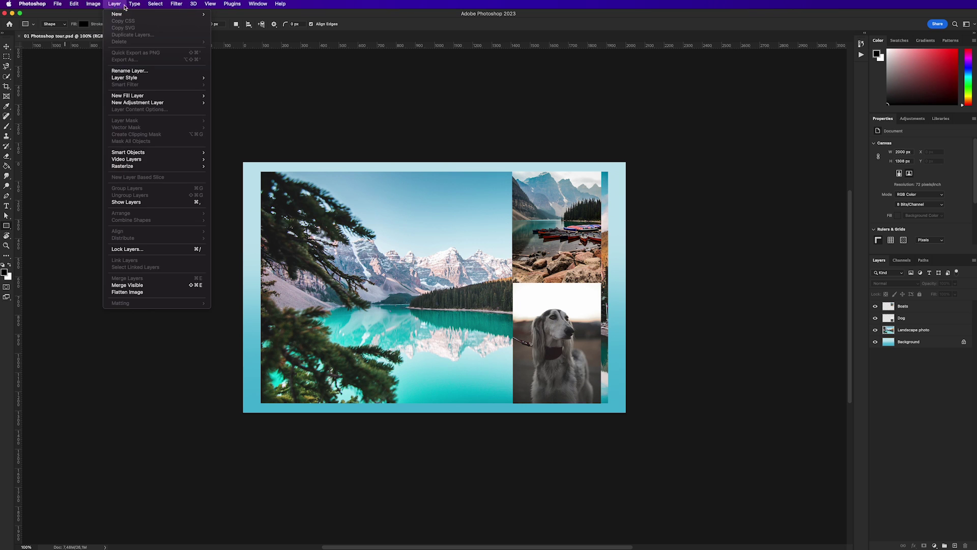
{"action": "mouse_move", "coordinate": [155, 6]}
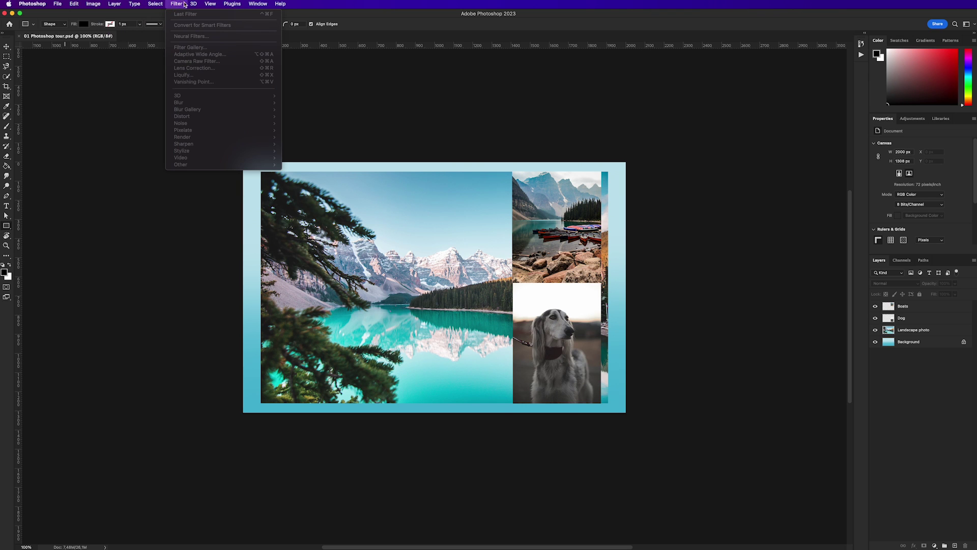
{"action": "left_click", "coordinate": [135, 15]}
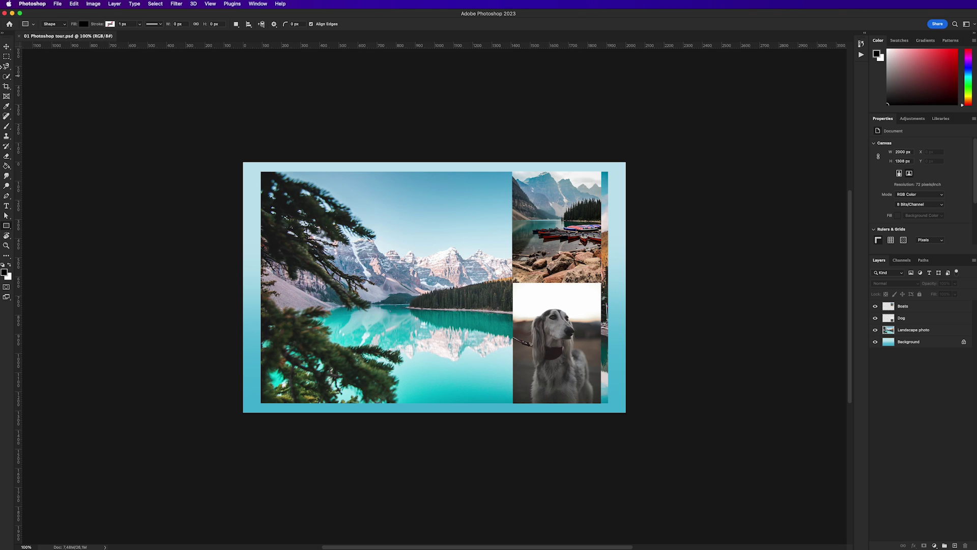
Step: Cycle through Marquee, Magnetic Lasso, Move, Crop, Spot Healing, Brush and Clone Stamp, ending on Brush
{"action": "left_click", "coordinate": [7, 57]}
{"action": "left_click", "coordinate": [6, 66]}
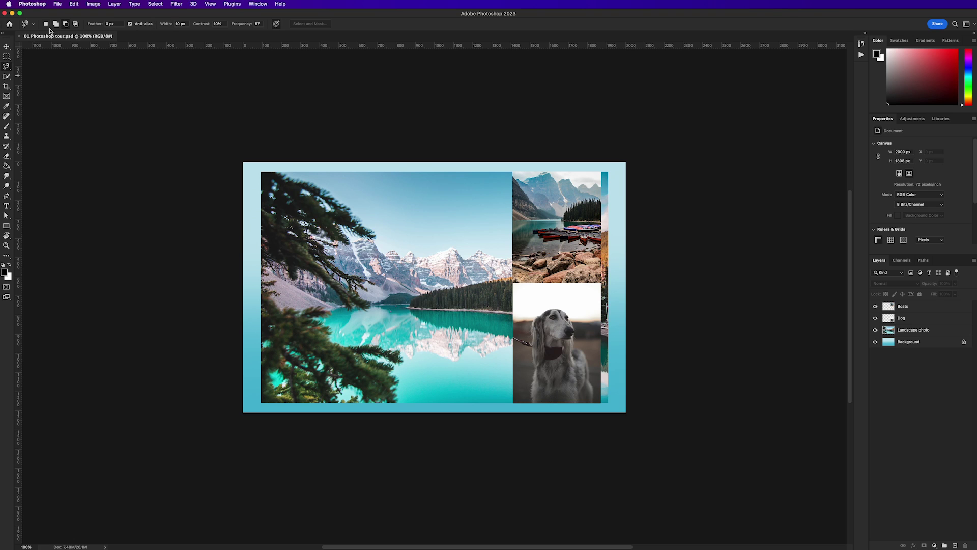
{"action": "left_click", "coordinate": [6, 46]}
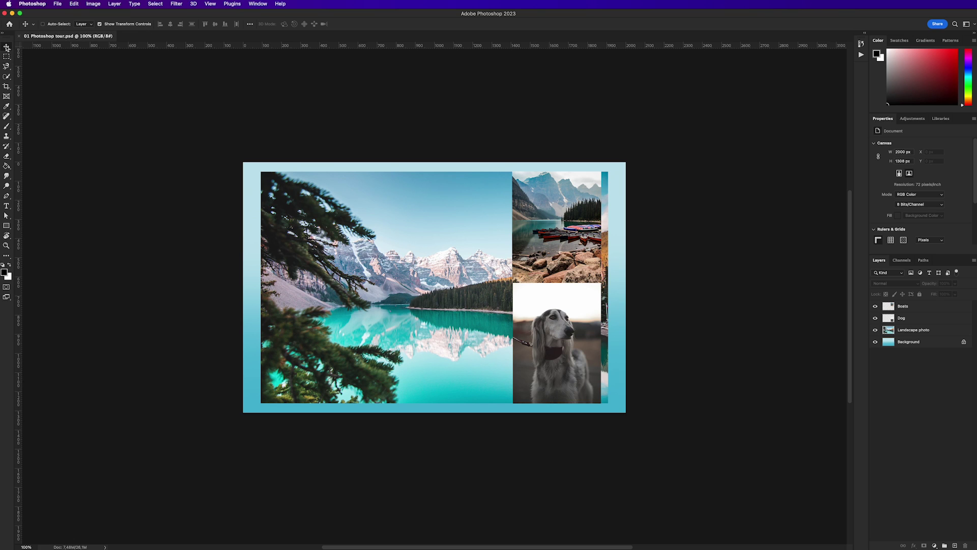
{"action": "left_click", "coordinate": [6, 86]}
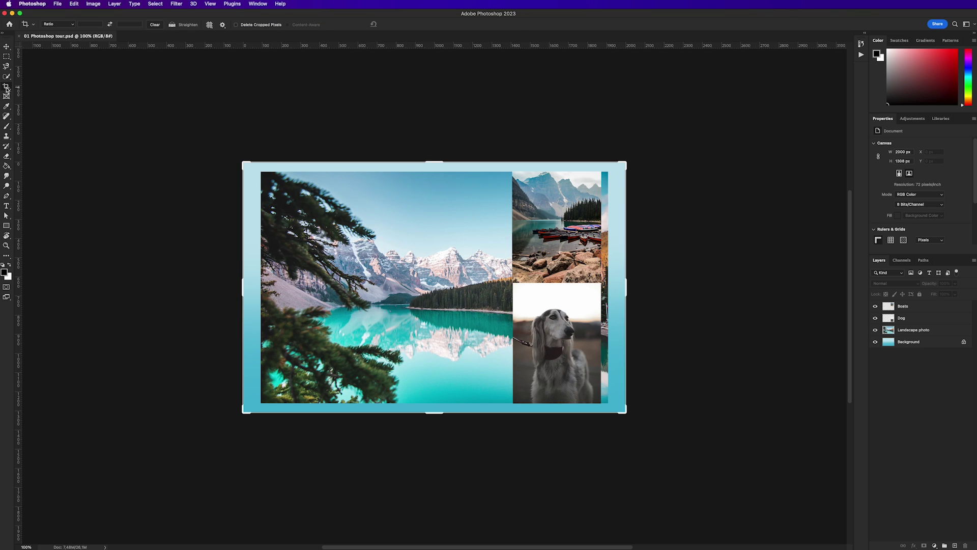
{"action": "left_click", "coordinate": [7, 117]}
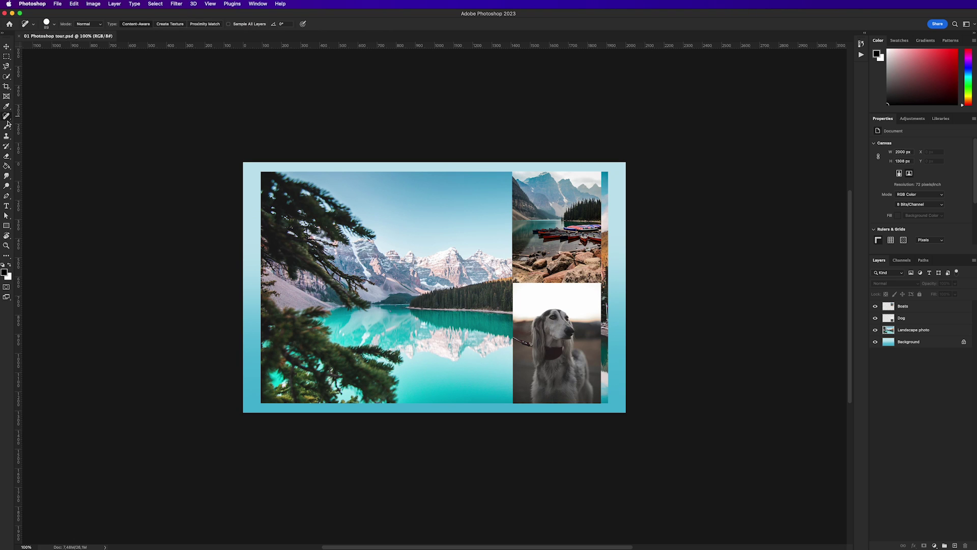
{"action": "left_click", "coordinate": [7, 127]}
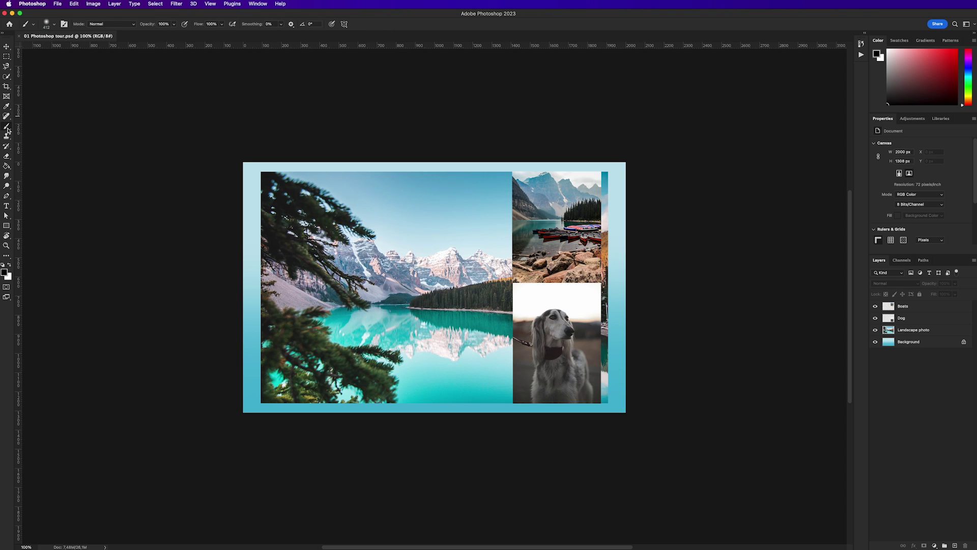
{"action": "left_click", "coordinate": [7, 138]}
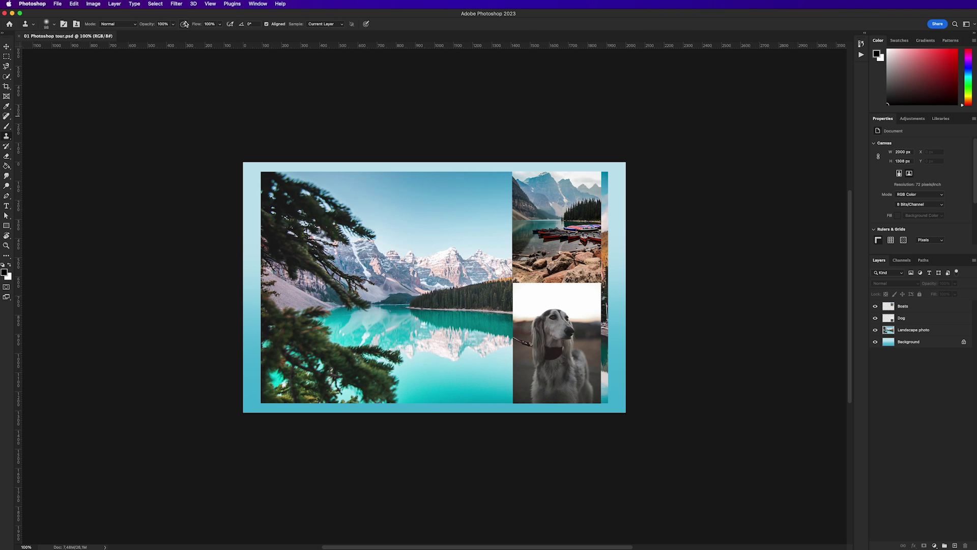
{"action": "left_click", "coordinate": [7, 128]}
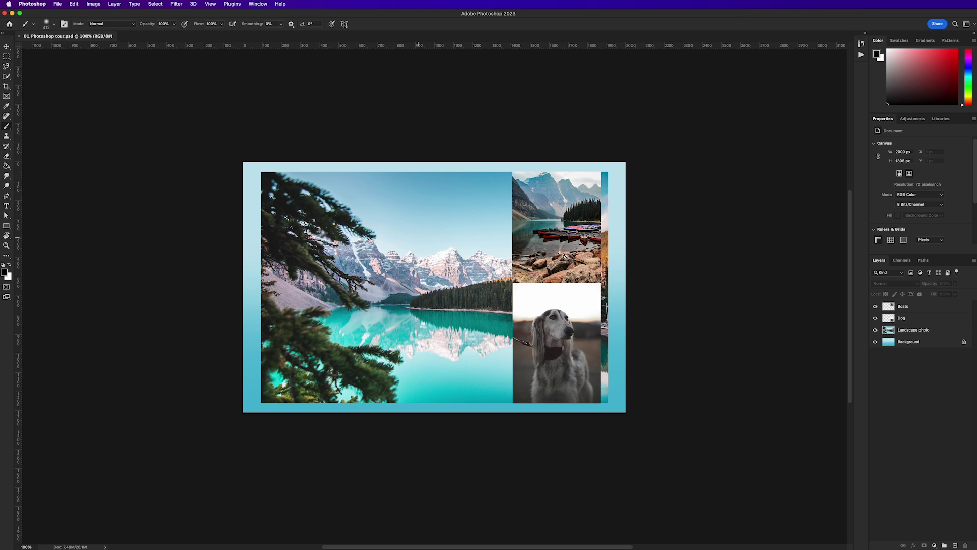
Step: Select the Background layer, expand the History and Actions panels, then collapse them again
{"action": "left_click", "coordinate": [929, 342]}
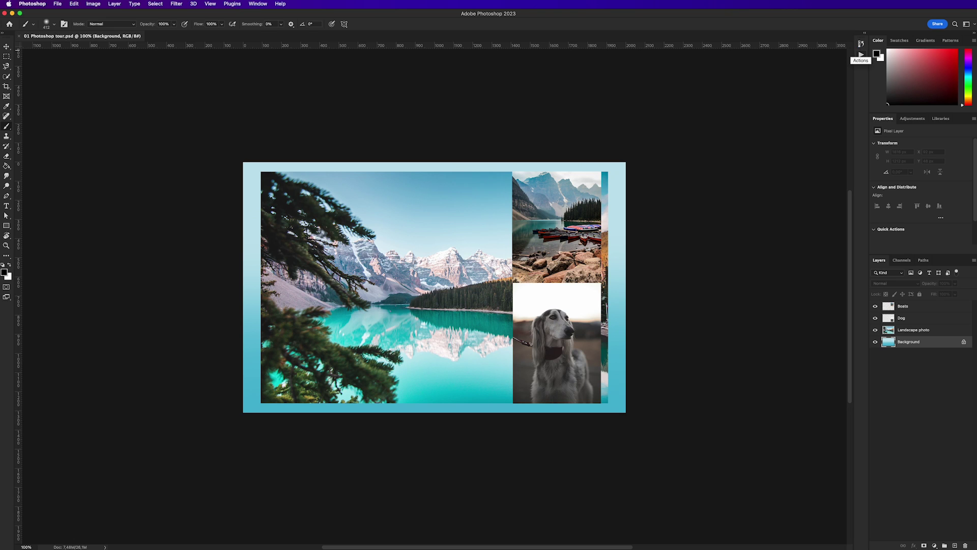
{"action": "left_click", "coordinate": [861, 45]}
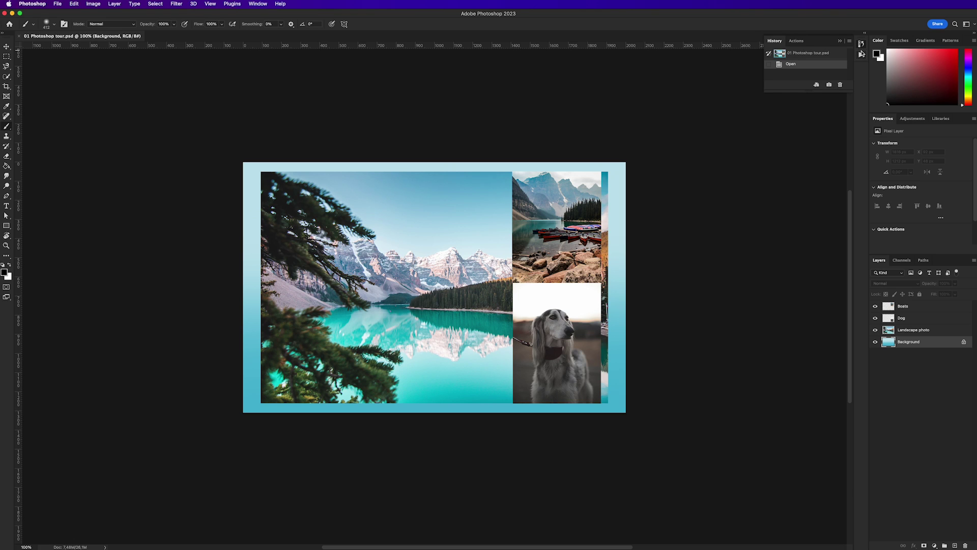
{"action": "left_click", "coordinate": [861, 55]}
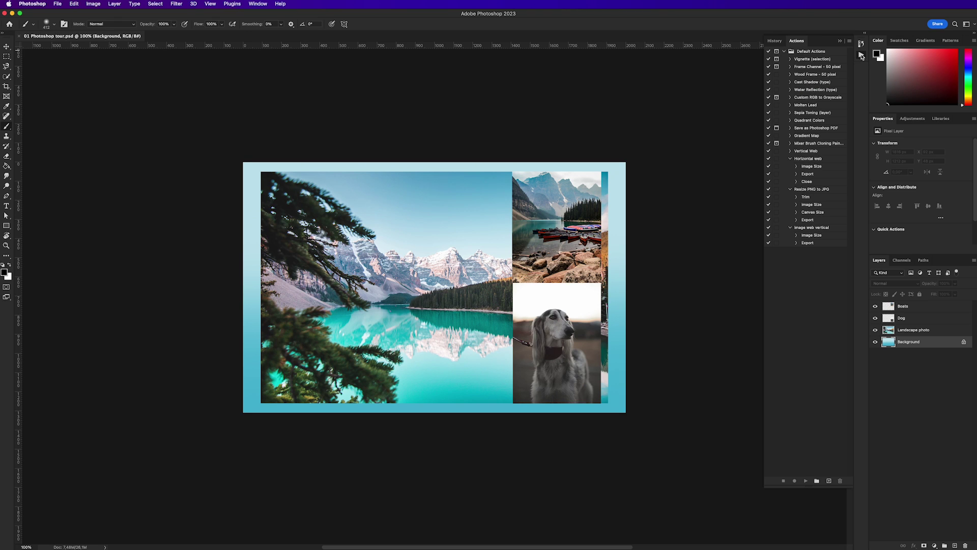
{"action": "left_click", "coordinate": [861, 55]}
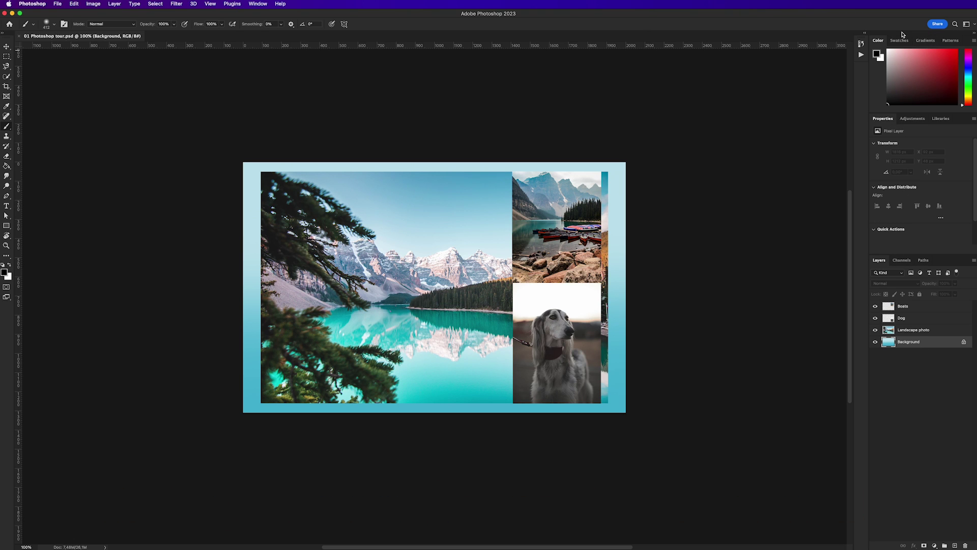
{"action": "left_click", "coordinate": [974, 34]}
{"action": "left_click", "coordinate": [974, 34]}
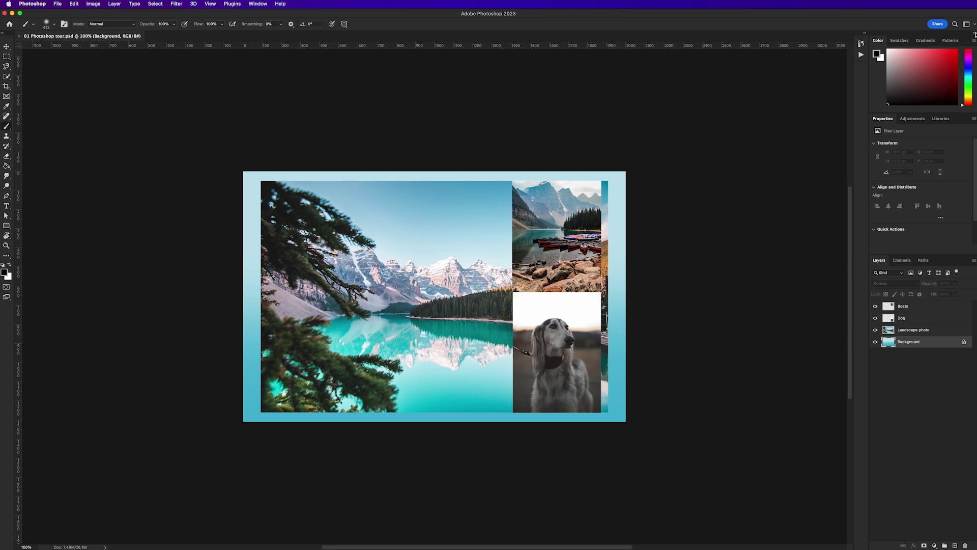
{"action": "left_click", "coordinate": [902, 262]}
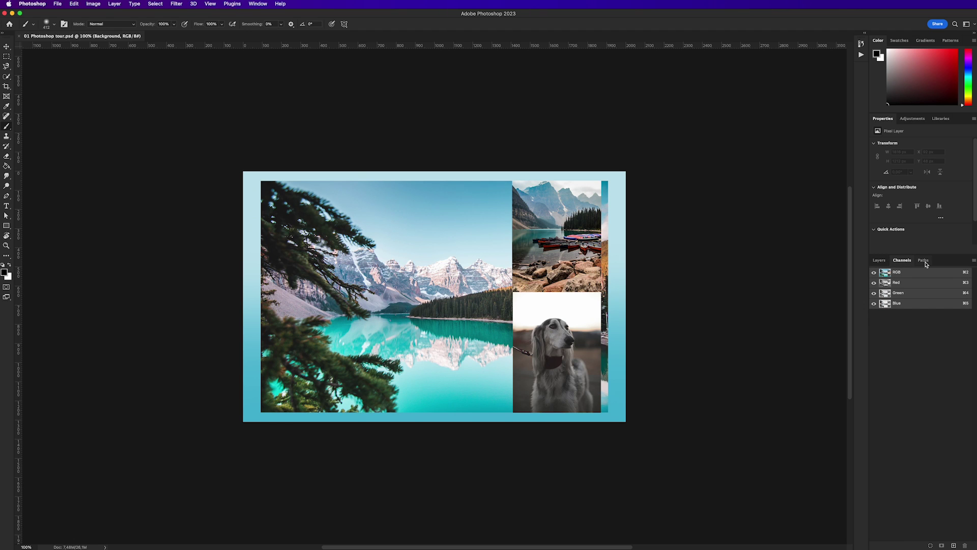
{"action": "left_click", "coordinate": [924, 262]}
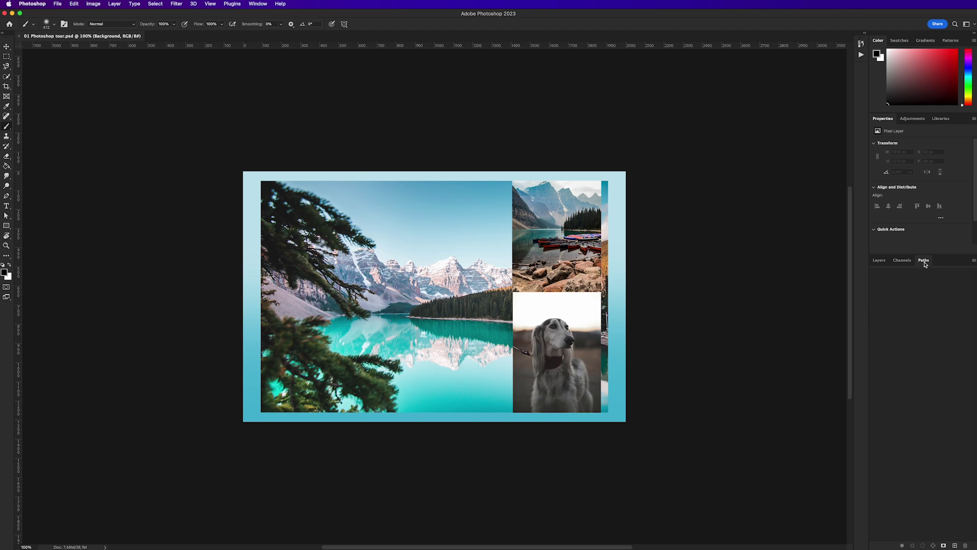
{"action": "left_click", "coordinate": [904, 261]}
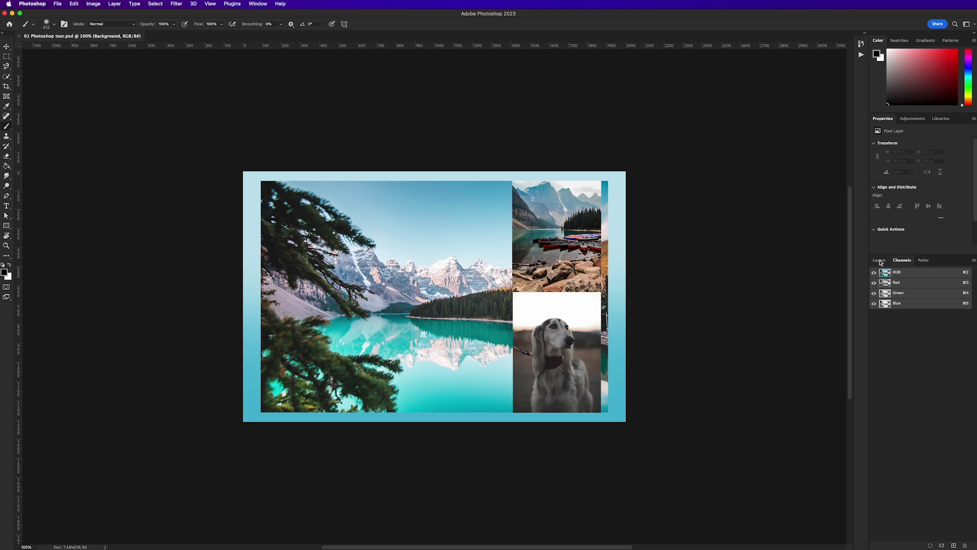
{"action": "left_click", "coordinate": [880, 262]}
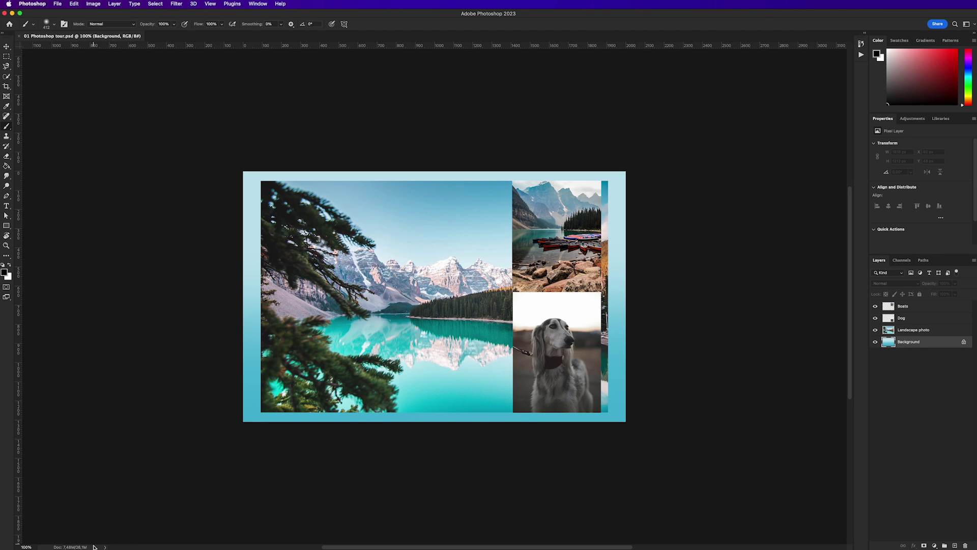
Step: Enter 125 in the status-bar zoom field to view the collage at 125%
{"action": "left_click", "coordinate": [24, 546]}
{"action": "type", "text": "125"}
{"action": "key", "text": "Return"}
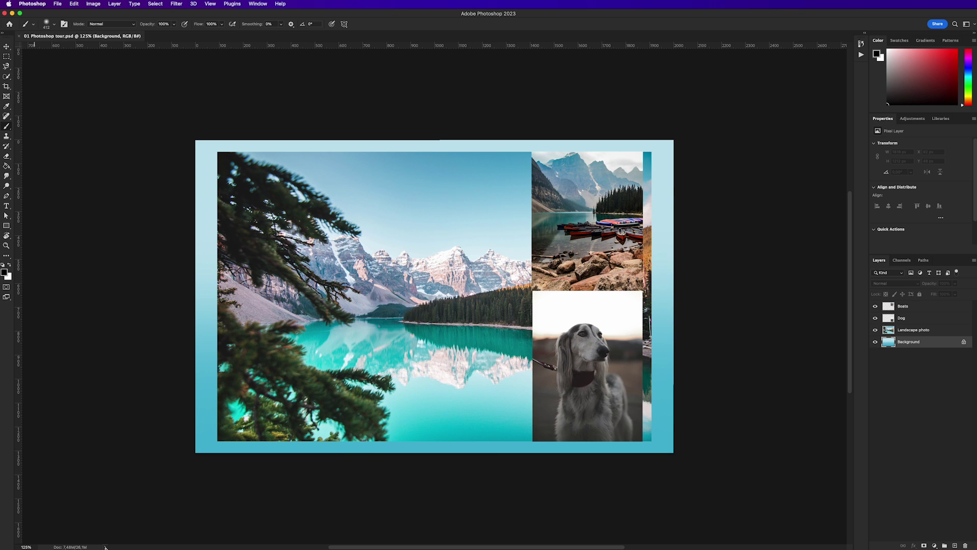
Step: Switch the status bar to Document Dimensions and view 2000 × 1308 px at 72 ppi
{"action": "left_click", "coordinate": [105, 546]}
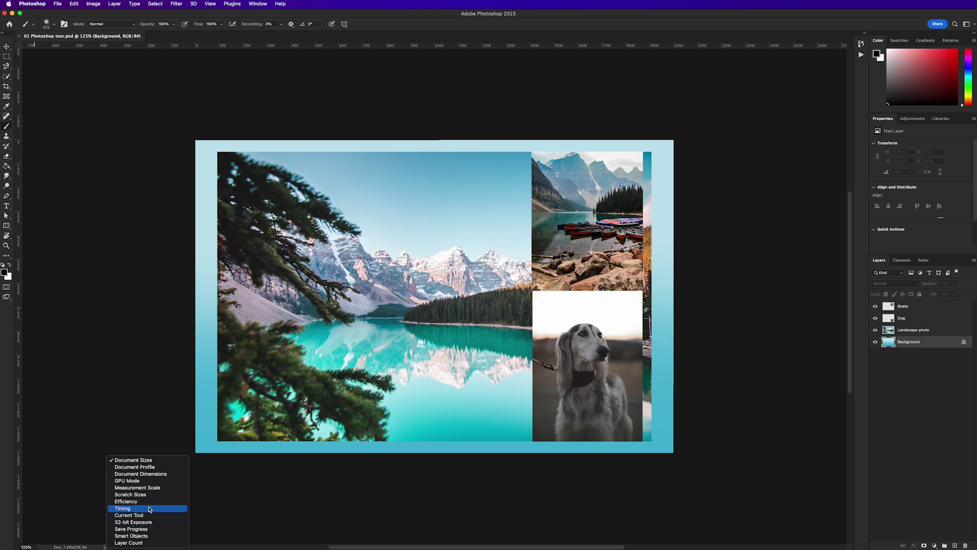
{"action": "left_click", "coordinate": [152, 475]}
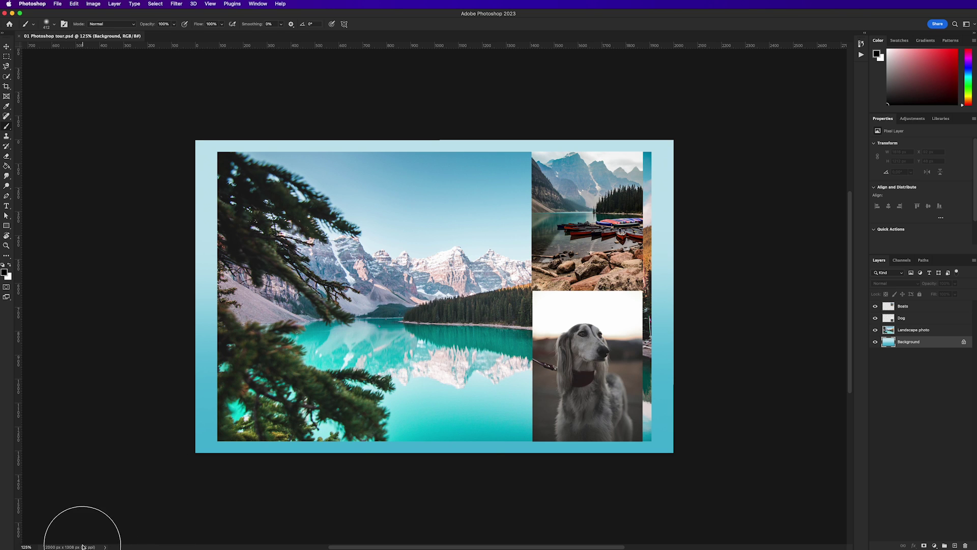
{"action": "left_click", "coordinate": [58, 547]}
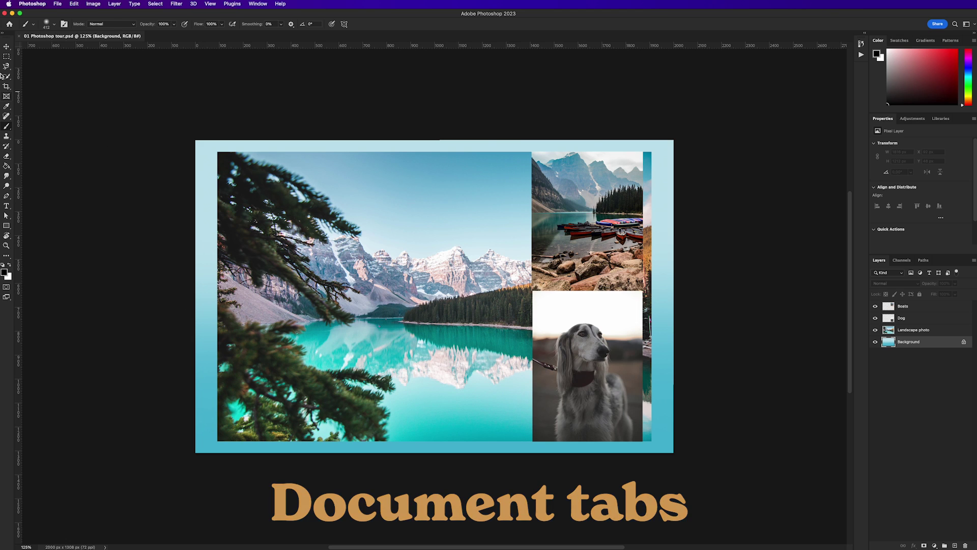
Step: Activate the Rectangular Marquee tool with the M shortcut
{"action": "key", "text": "m"}
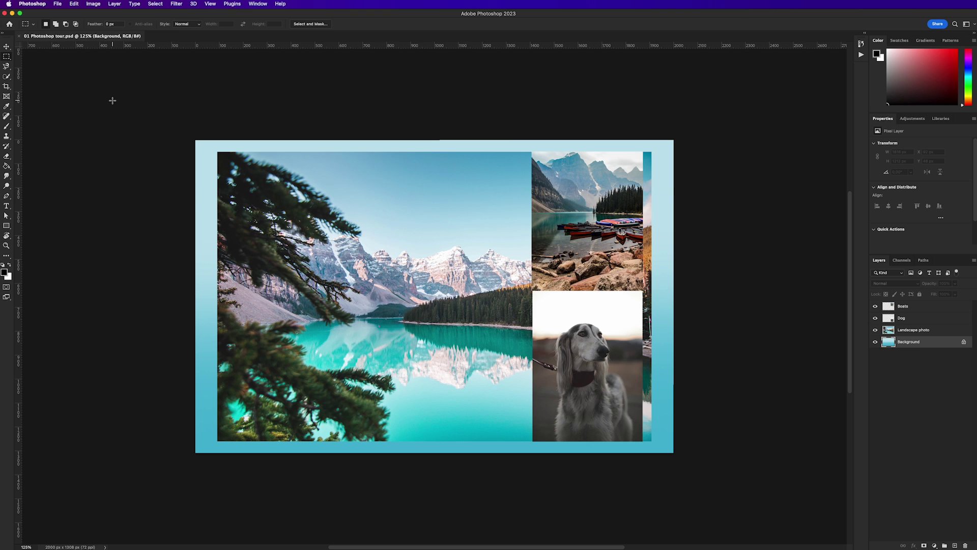
Step: Create a blank 1024 × 1024 px document, Untitled-1, via File > New
{"action": "left_click", "coordinate": [60, 6]}
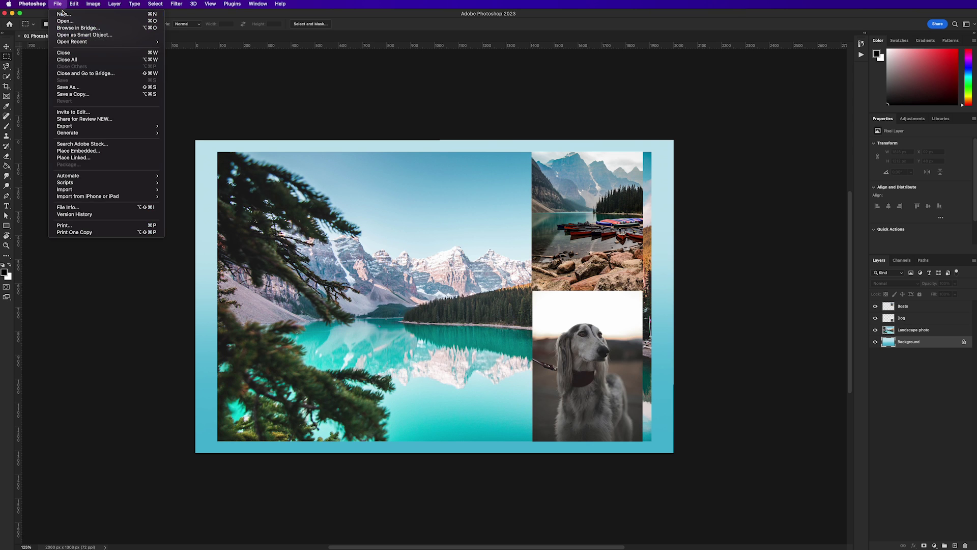
{"action": "left_click", "coordinate": [63, 14]}
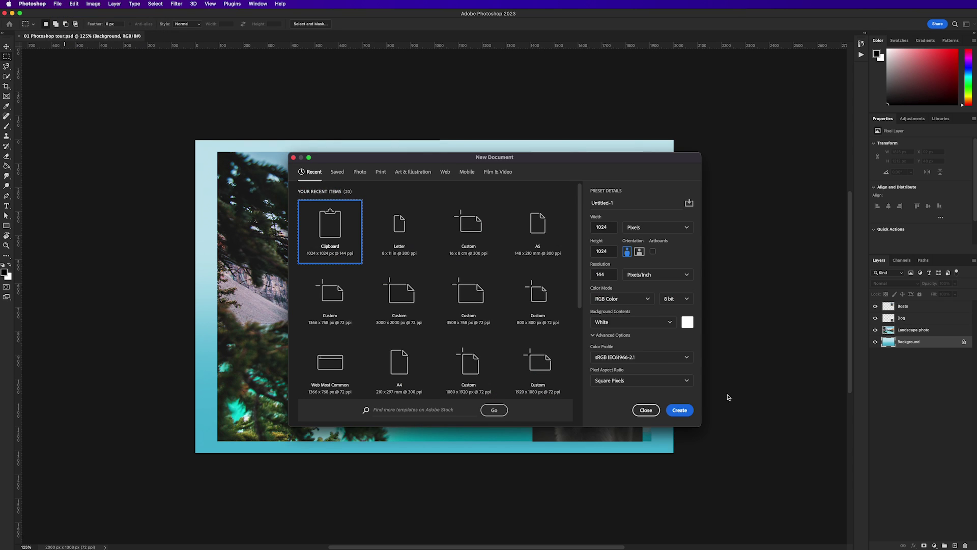
{"action": "left_click", "coordinate": [680, 410]}
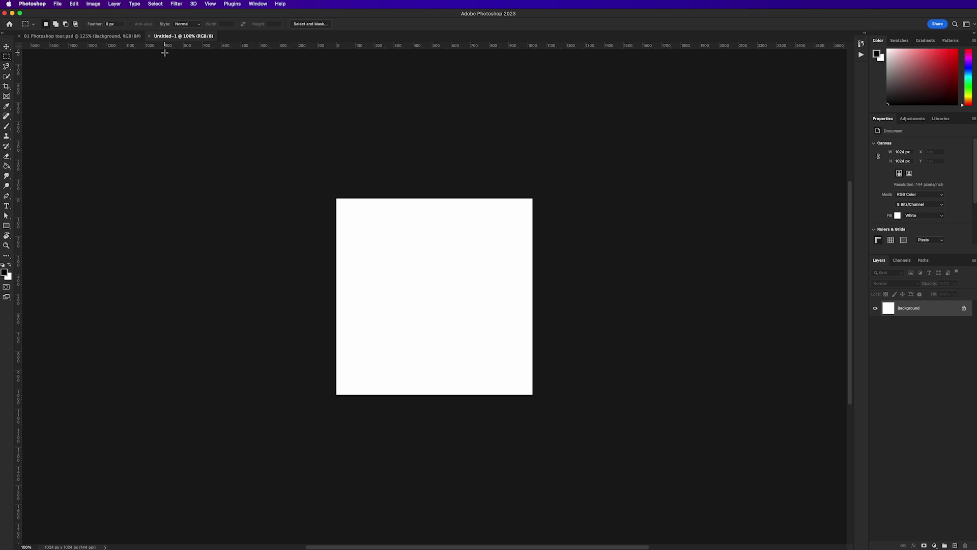
Step: Create a second blank 1024 × 1024 px document, Untitled-2
{"action": "left_click", "coordinate": [59, 7]}
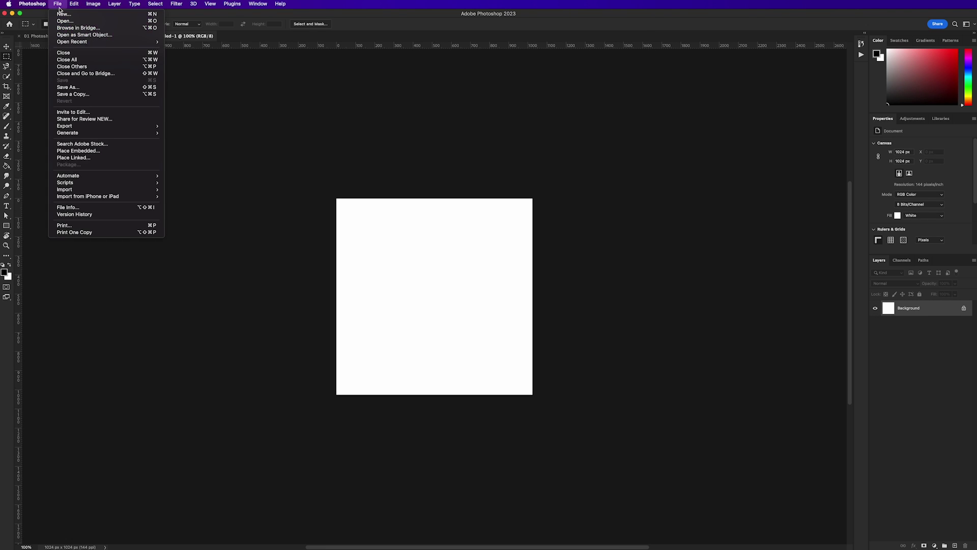
{"action": "left_click", "coordinate": [61, 14]}
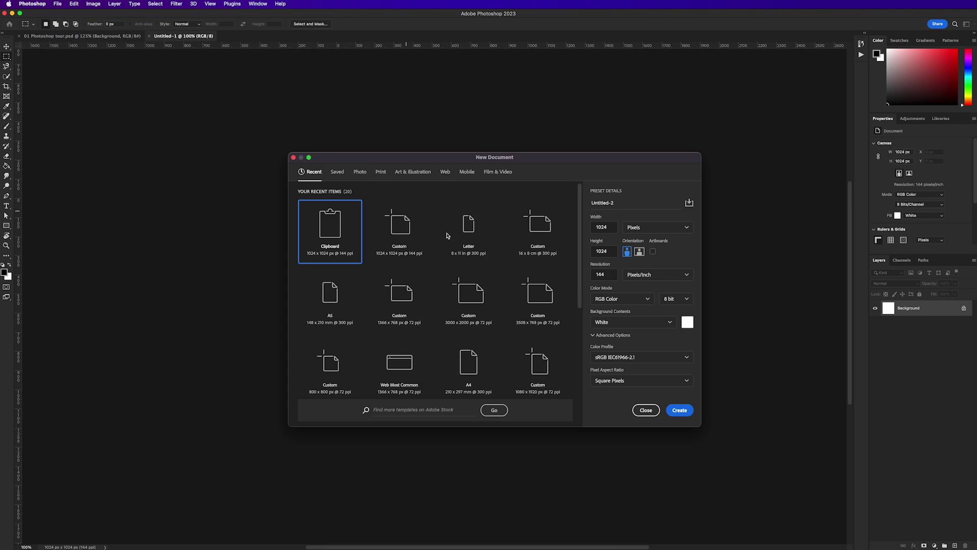
{"action": "left_click", "coordinate": [679, 410]}
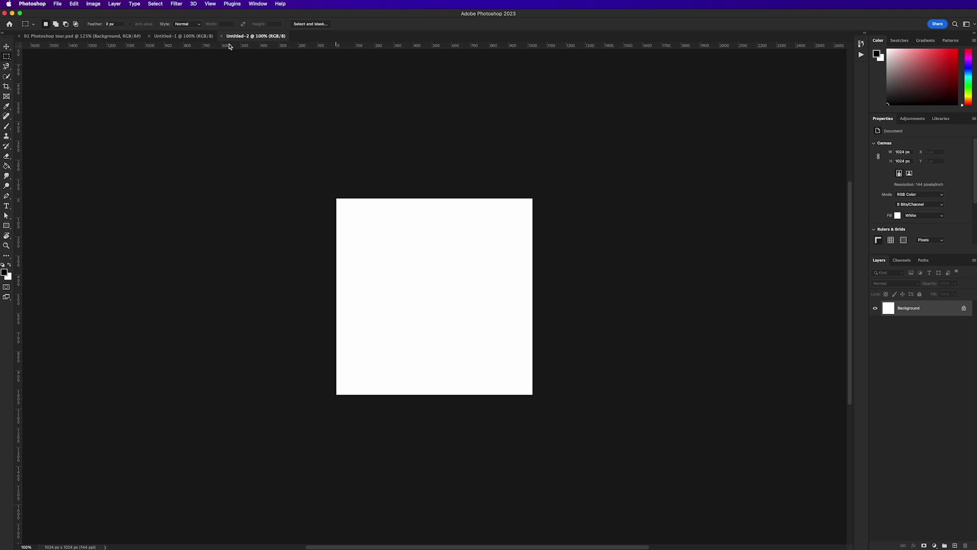
{"action": "left_click", "coordinate": [73, 37]}
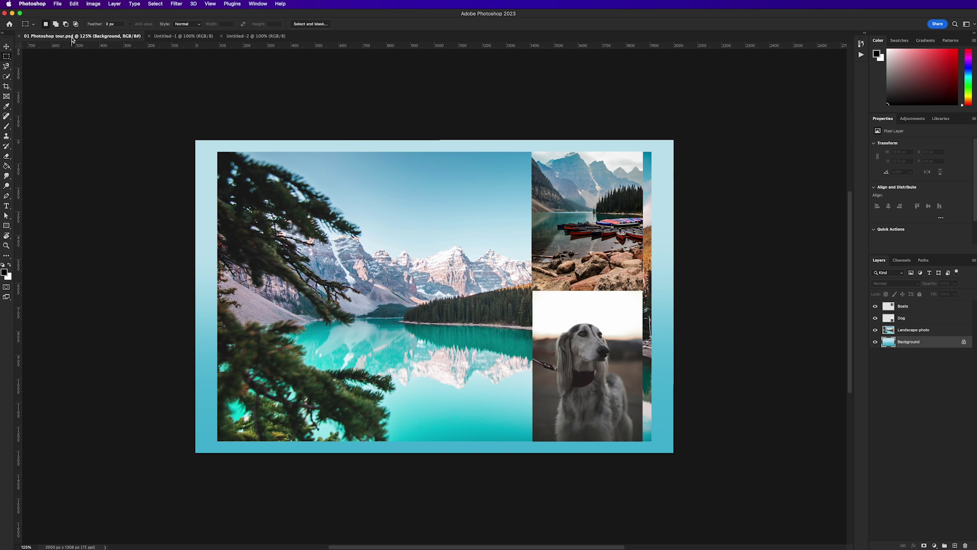
{"action": "left_click", "coordinate": [180, 36]}
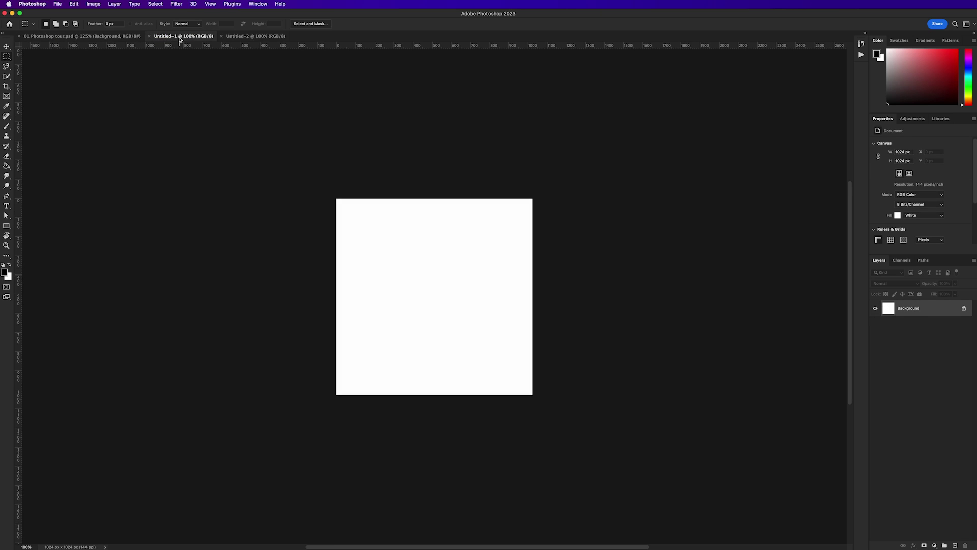
{"action": "left_click", "coordinate": [243, 37]}
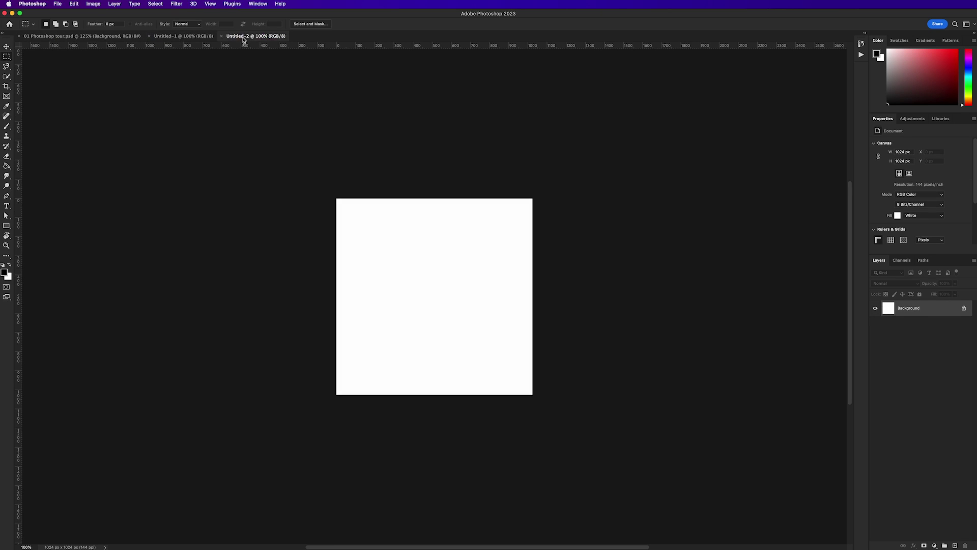